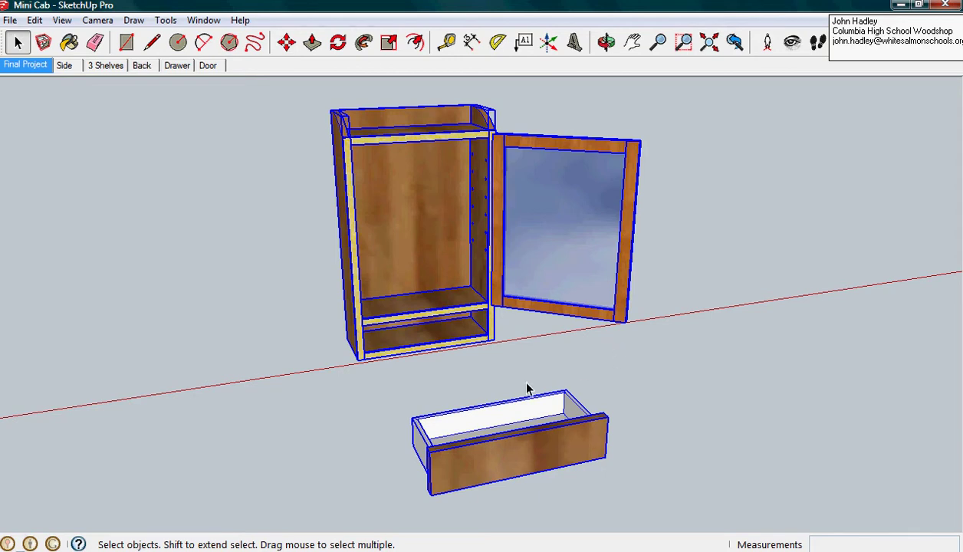
Step: Copy the selected cabinet, door and drawer about 105 7/8" along the red axis and multiply the copy by 4
click(285, 41)
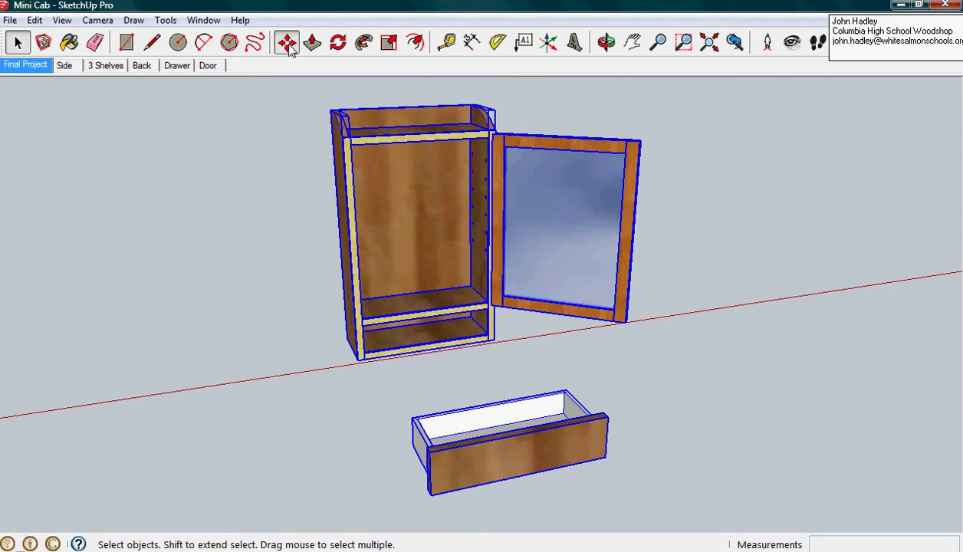
click(493, 341)
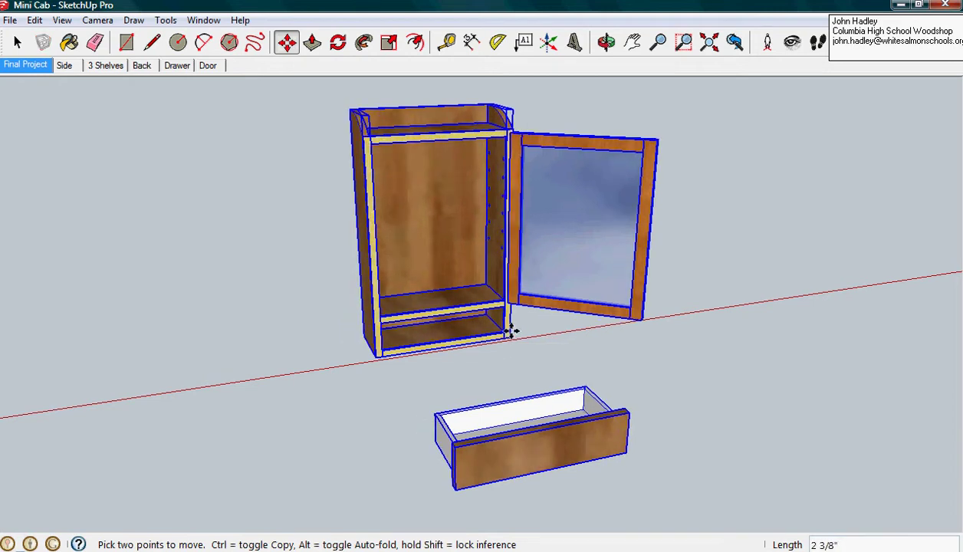
key(ctrl)
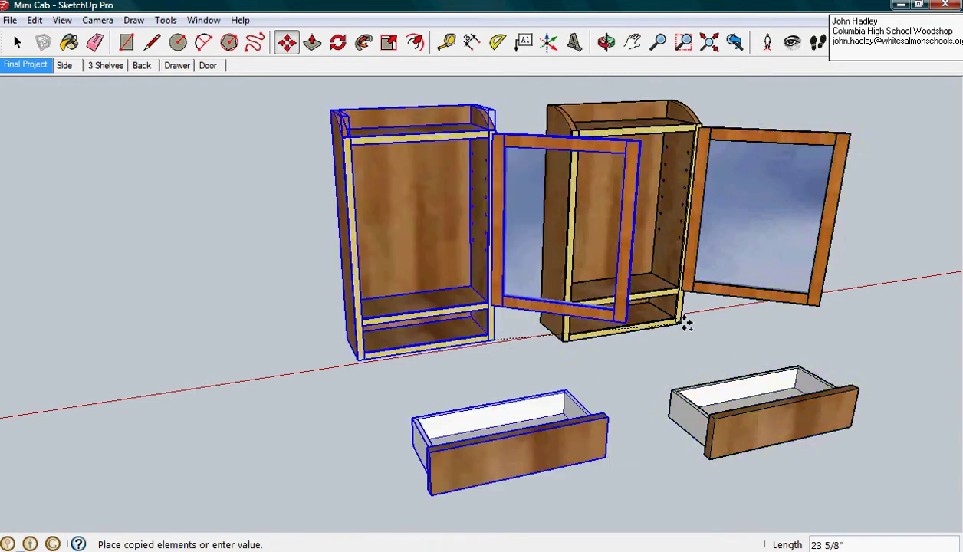
middle_drag(813, 294, 140, 415)
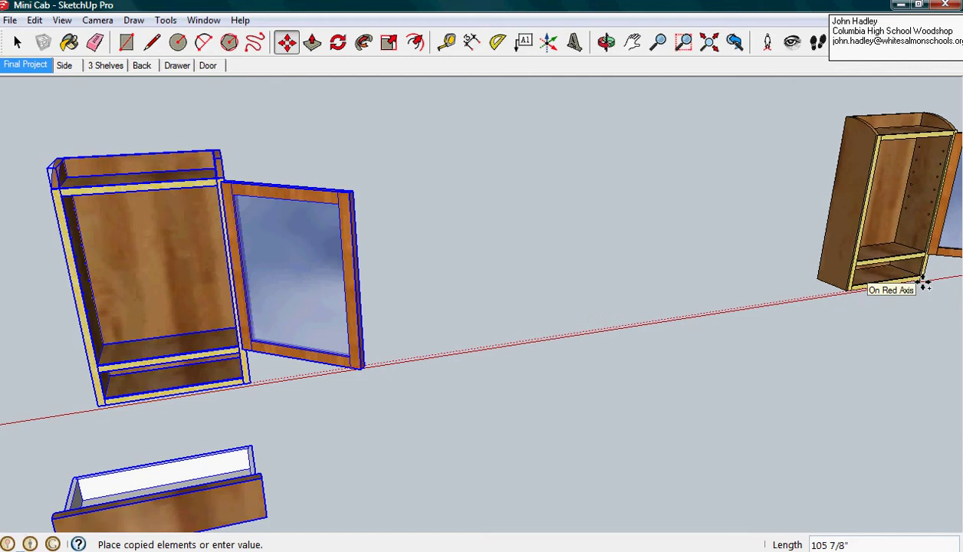
click(924, 283)
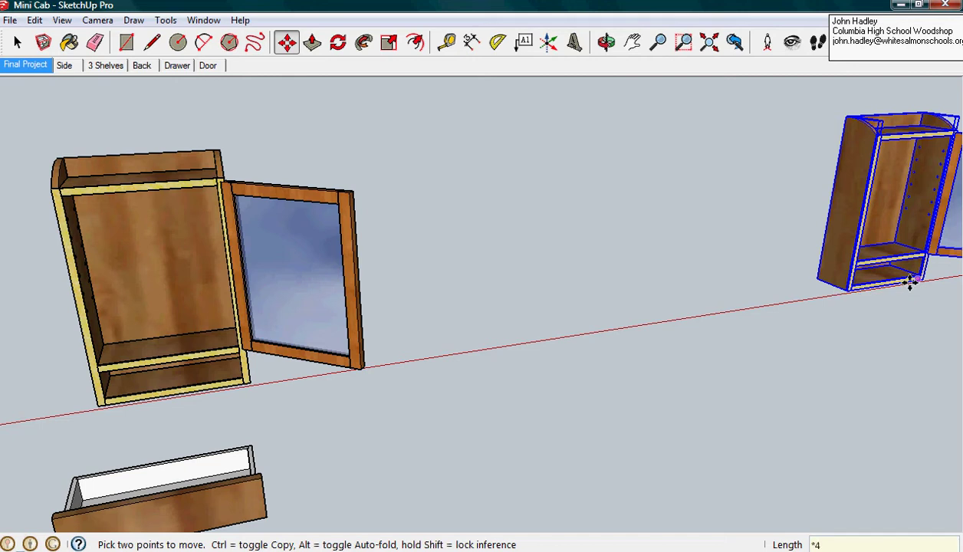
key(Return)
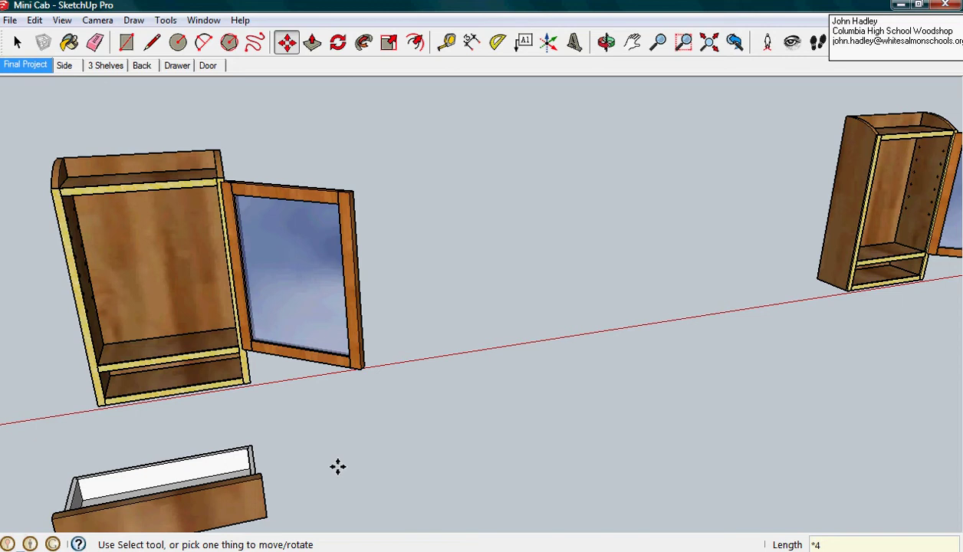
Step: Examine the row of cabinet copies along the red axis
shift+middle_drag(336, 466, 457, 424)
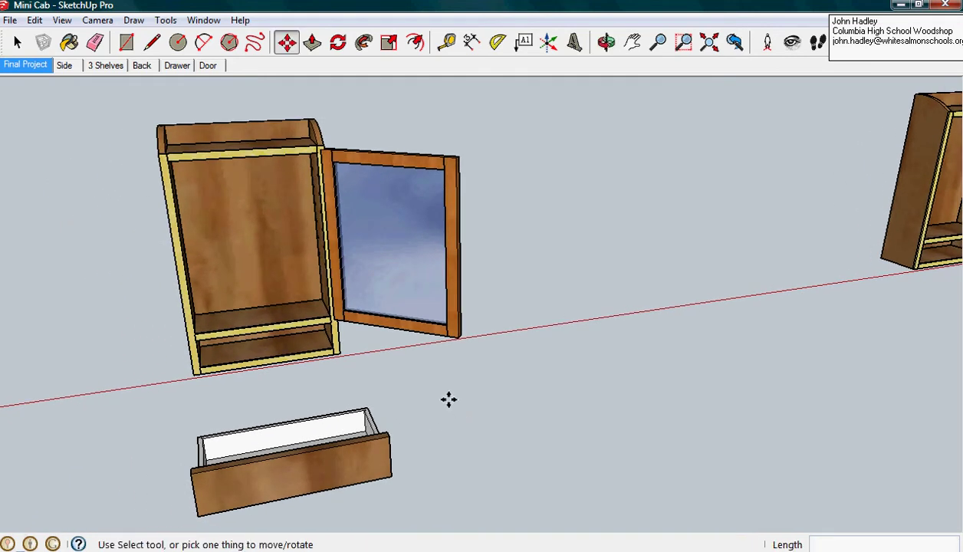
click(21, 44)
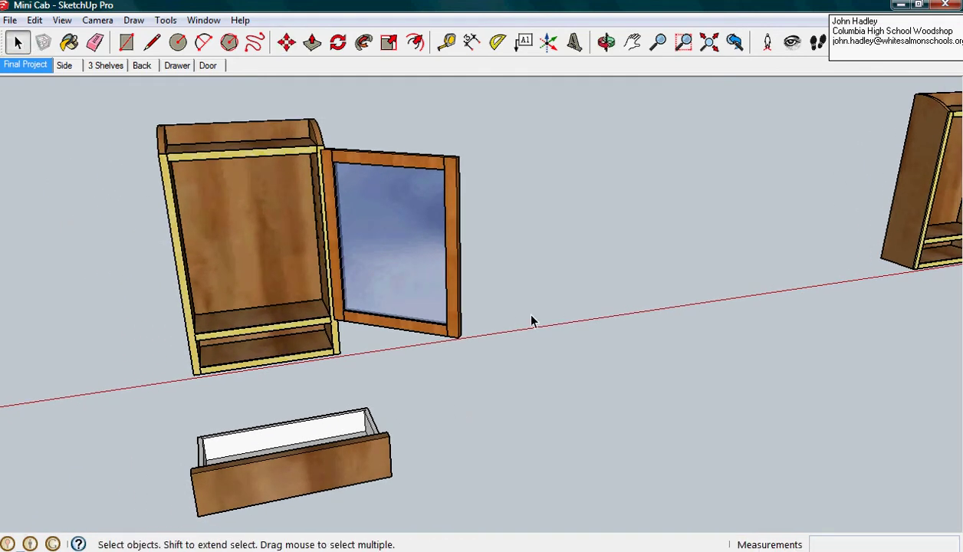
scroll(531, 321, down, 3)
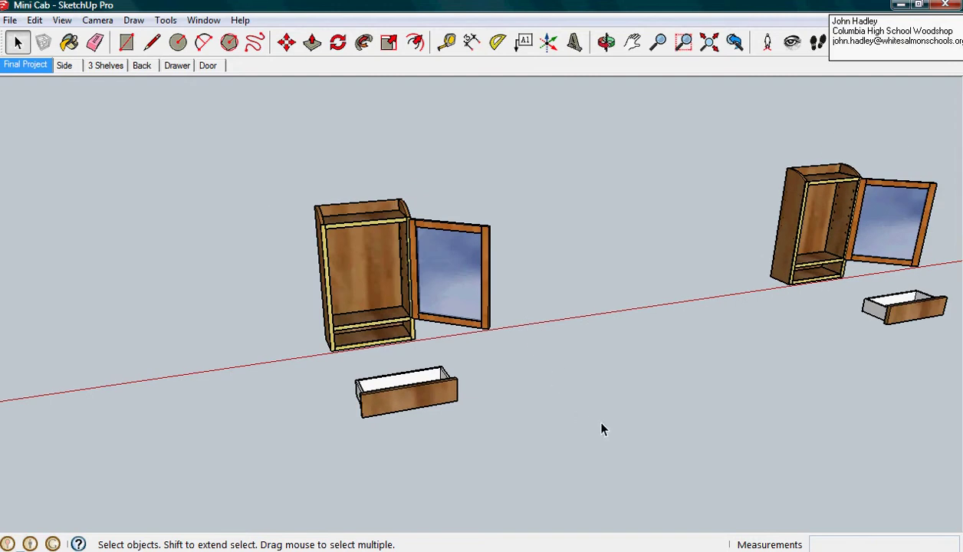
middle_drag(602, 428, 262, 388)
scroll(361, 398, down, 3)
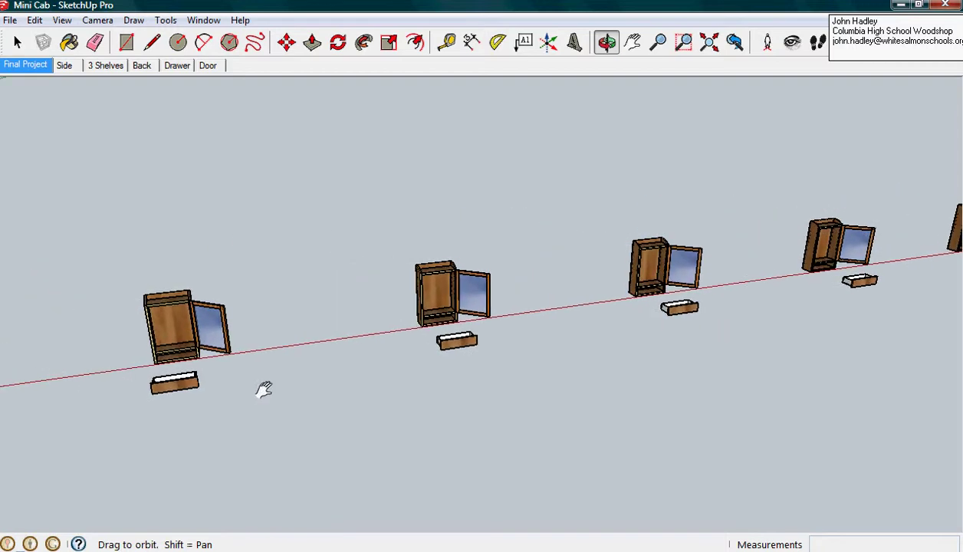
scroll(259, 385, up, 3)
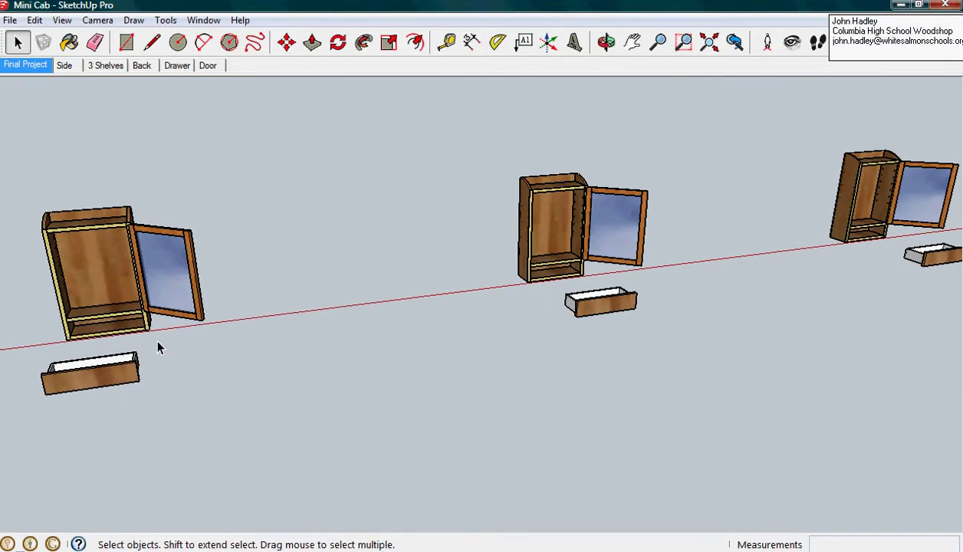
middle_drag(154, 335, 290, 378)
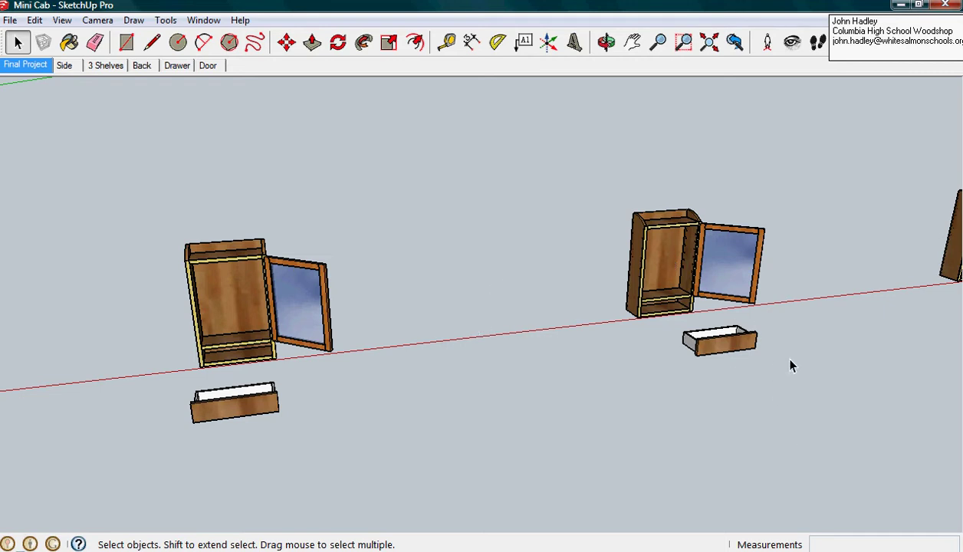
Step: Delete everything in the first cabinet copy except its left side panel, including the door and drawer
middle_drag(791, 365, 504, 353)
scroll(581, 385, up, 5)
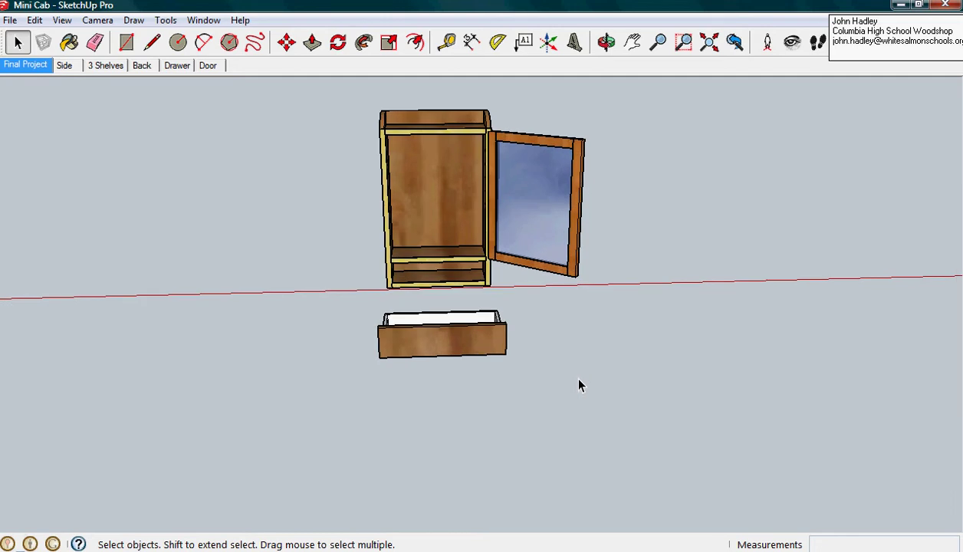
drag(565, 248, 438, 96)
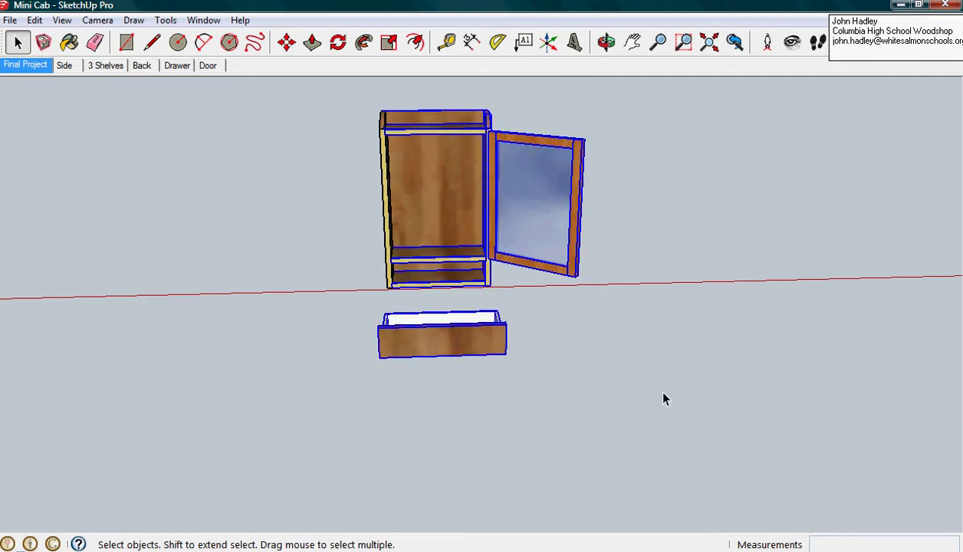
click(697, 406)
drag(691, 397, 427, 108)
key(Delete)
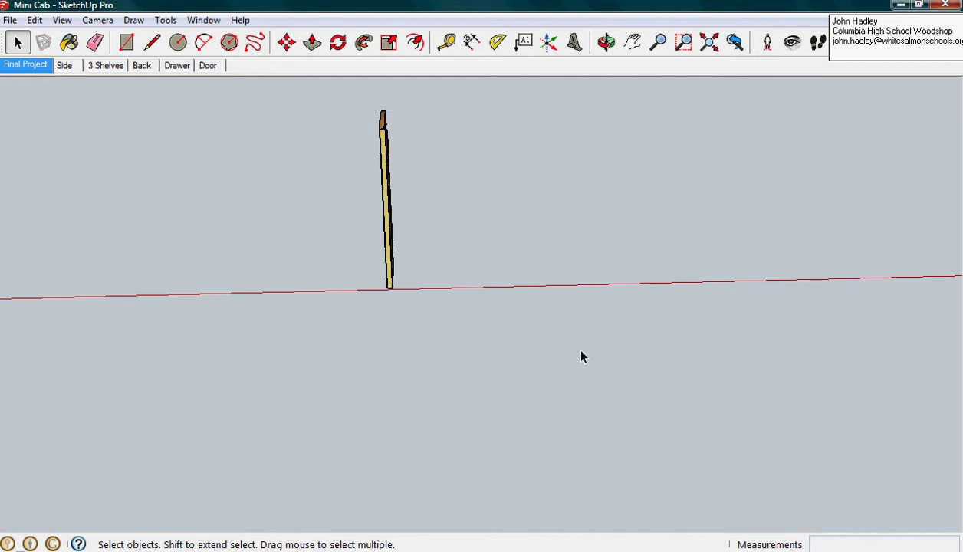
Step: Delete the left side panel from the second cabinet copy
middle_drag(603, 399, 348, 418)
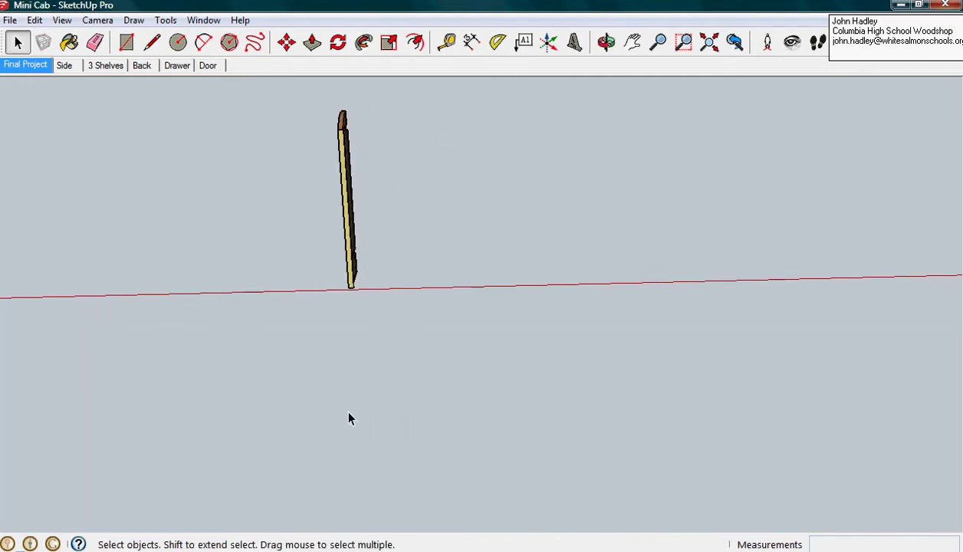
middle_drag(747, 395, 183, 437)
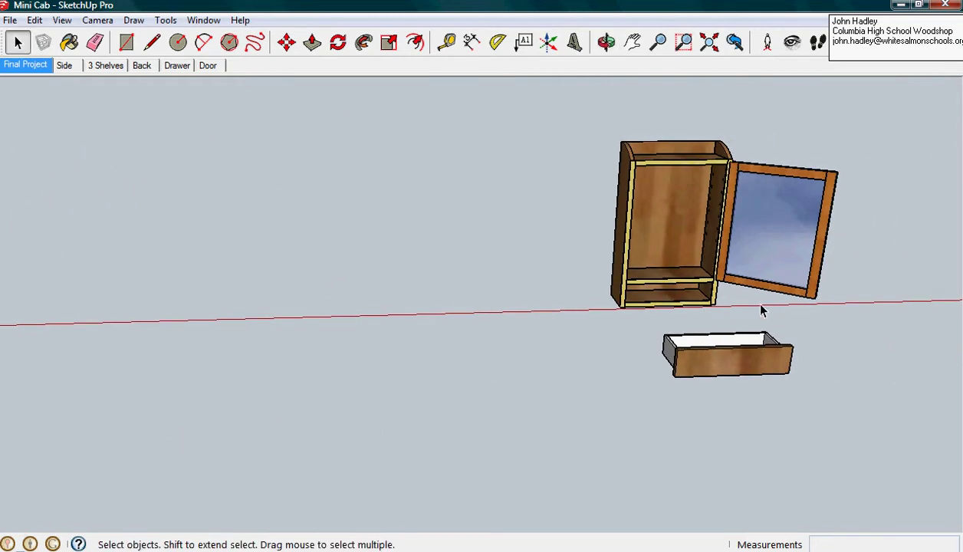
click(613, 272)
click(644, 329)
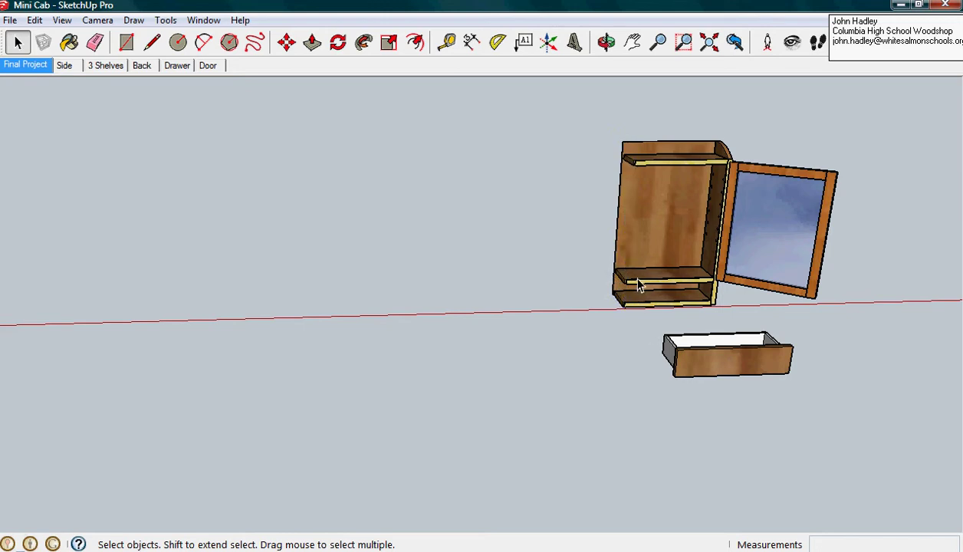
Step: Delete the complete door assembly from the second cabinet copy, keeping the back, shelves and right side
scroll(640, 276, up, 4)
mouse_move(640, 276)
middle_down()
mouse_move(748, 387)
mouse_move(742, 301)
mouse_move(763, 350)
mouse_move(783, 479)
middle_up()
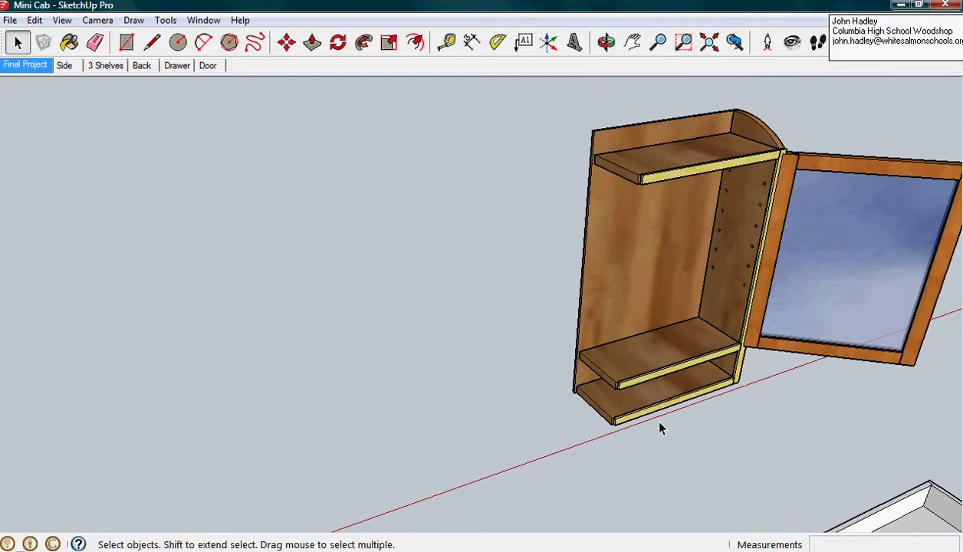
middle_drag(622, 320, 441, 344)
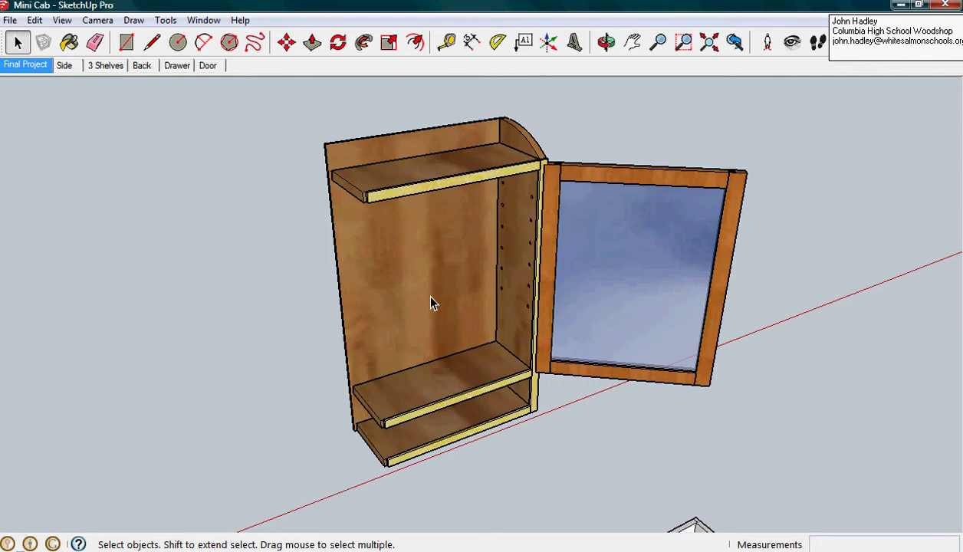
scroll(431, 303, up, 2)
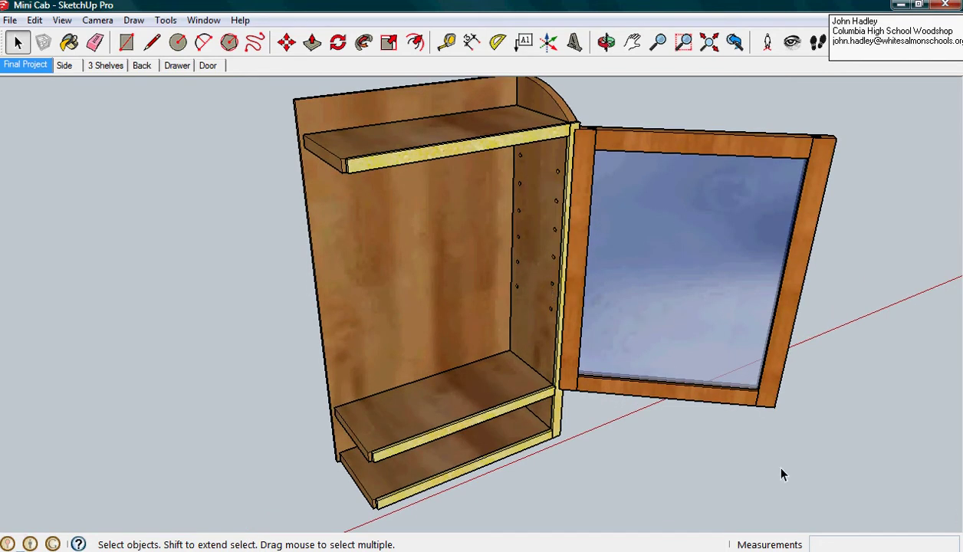
drag(805, 464, 661, 116)
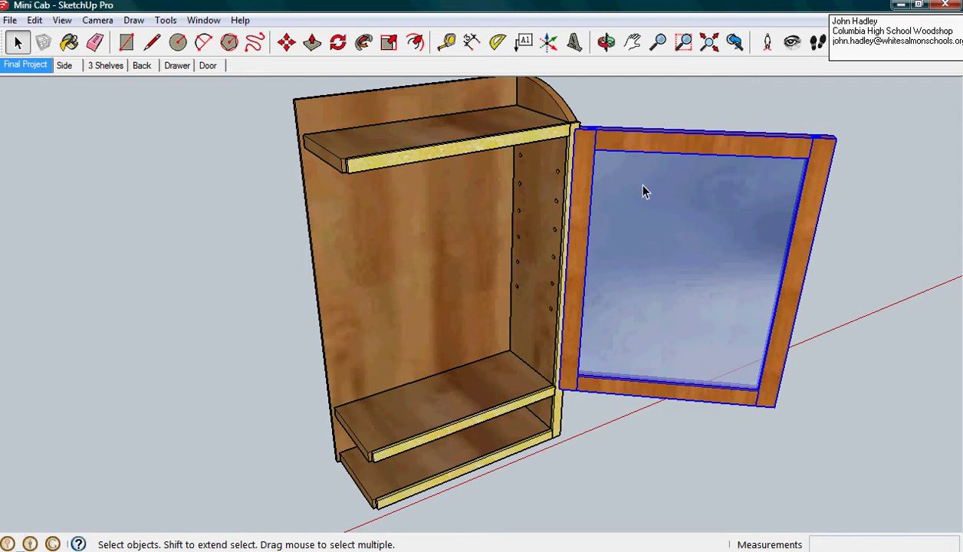
key(Delete)
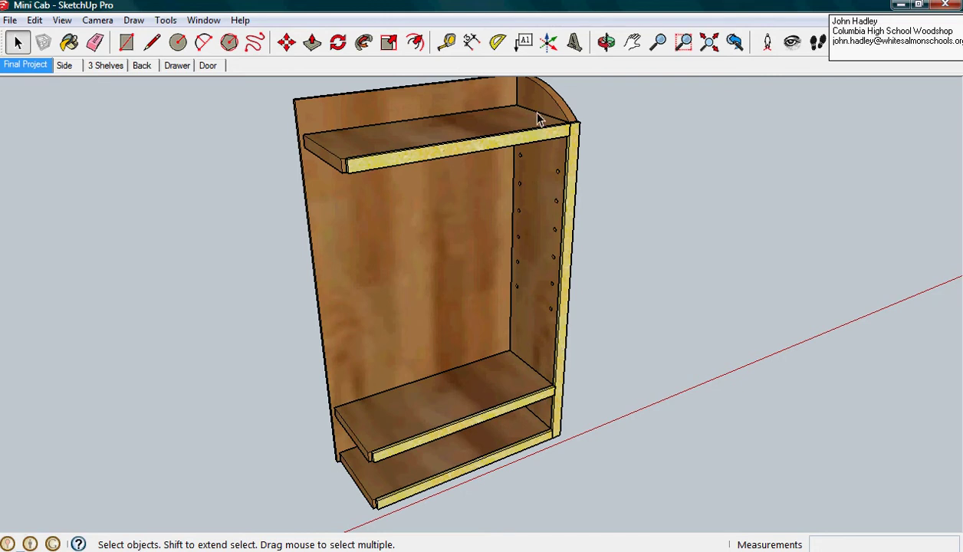
Step: Examine the upper corner of the second copy where the back panel meets the right side
middle_drag(537, 393, 567, 324)
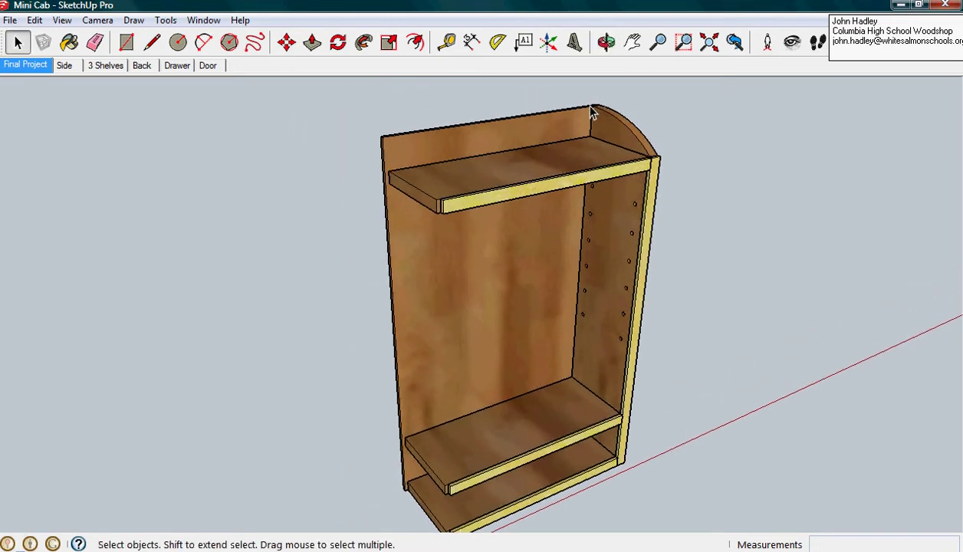
scroll(590, 112, up, 3)
scroll(600, 114, up, 3)
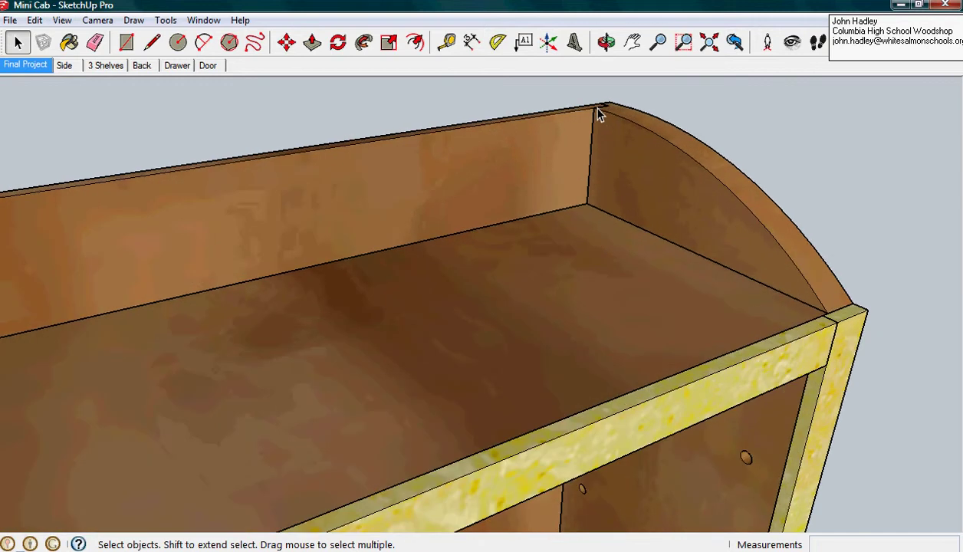
scroll(600, 113, down, 3)
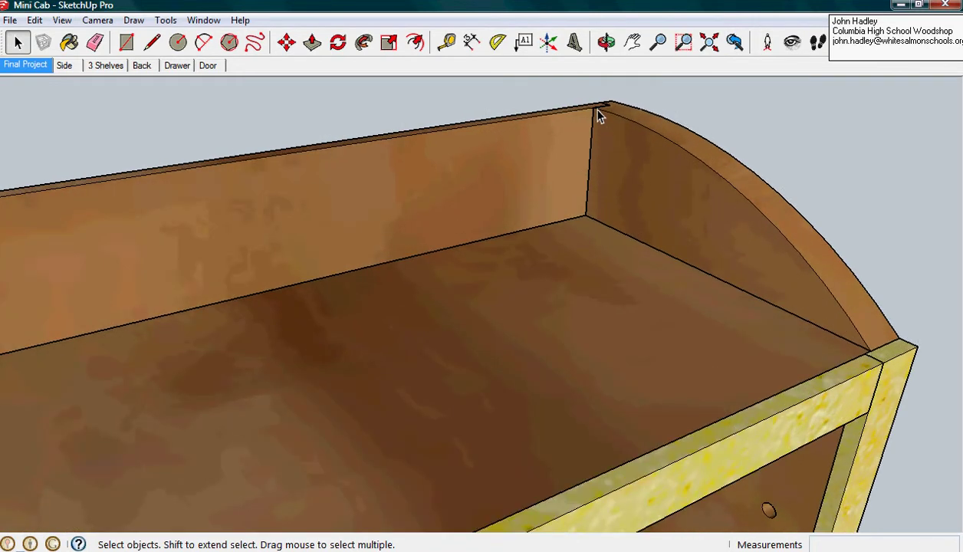
scroll(591, 111, down, 5)
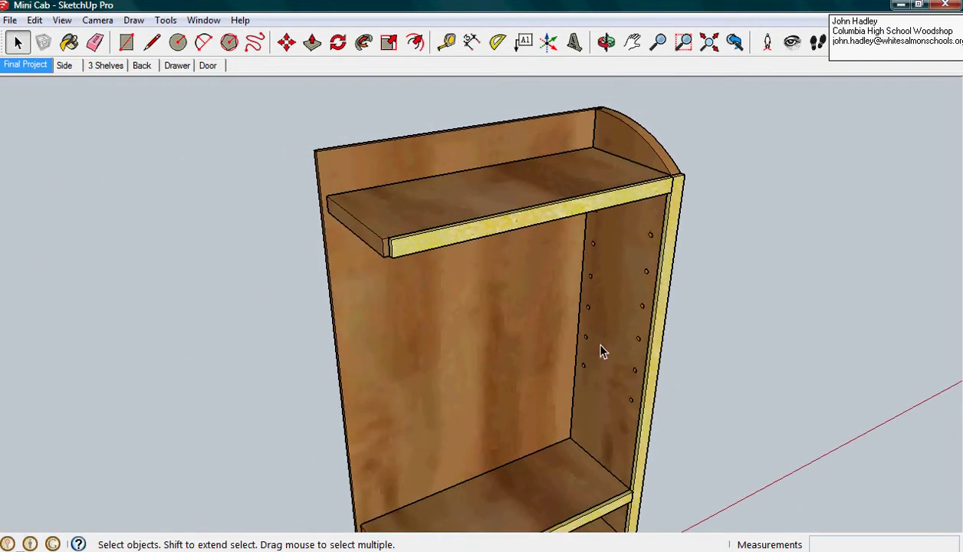
shift+middle_drag(600, 351, 535, 304)
scroll(560, 262, down, 5)
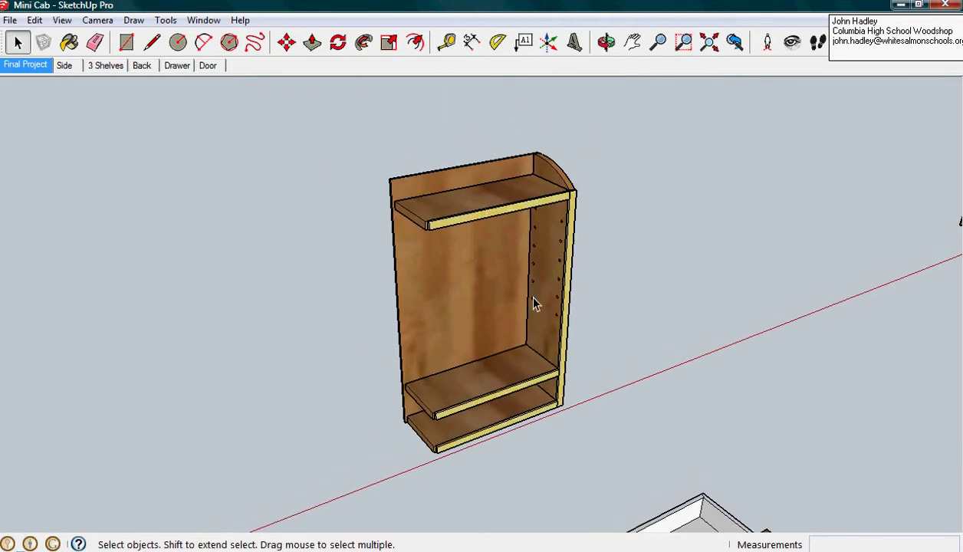
Step: Delete the cabinet case and door of the third copy, keeping only its drawer
middle_drag(889, 269, 239, 363)
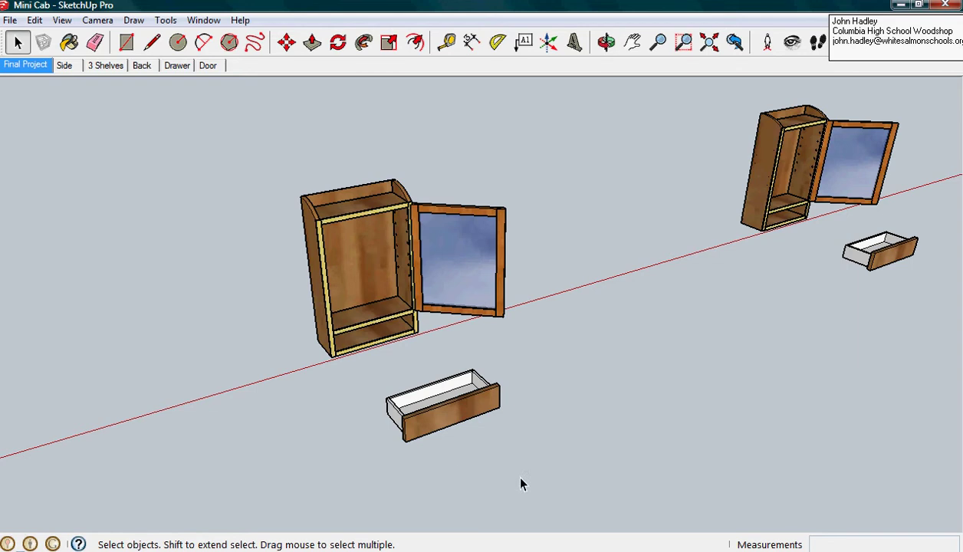
drag(516, 469, 459, 501)
drag(523, 356, 237, 168)
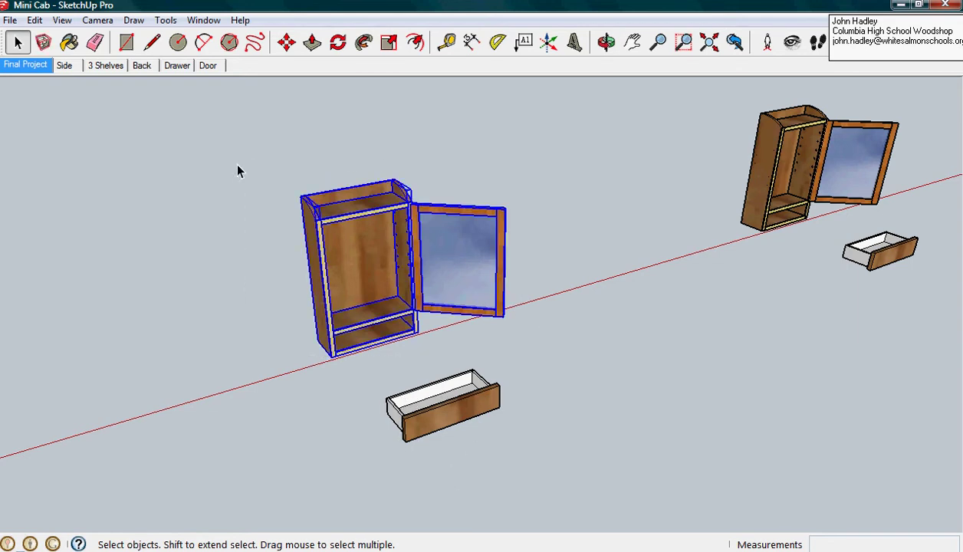
key(Delete)
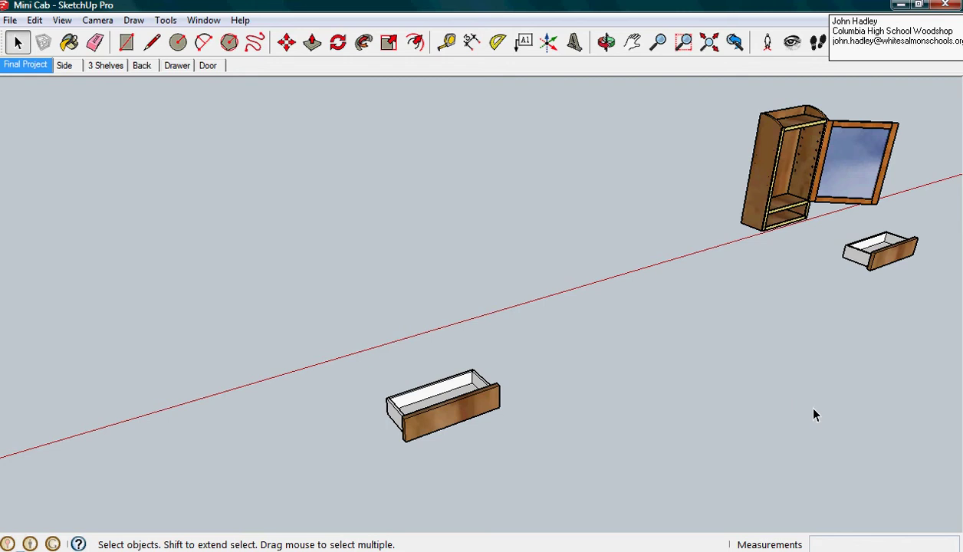
Step: Delete the drawer and the cabinet case parts of the fourth copy, except its right side panel and door
middle_drag(871, 379, 463, 389)
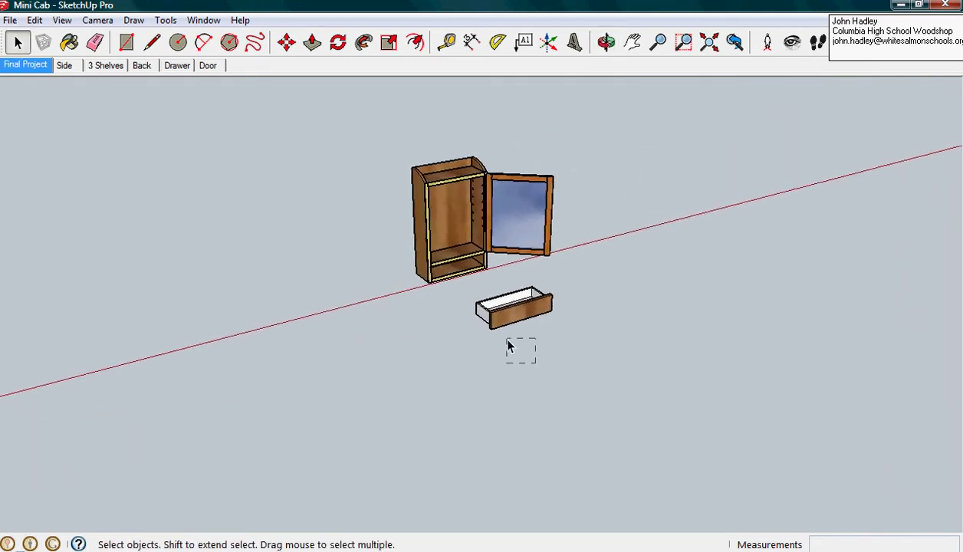
drag(508, 345, 472, 296)
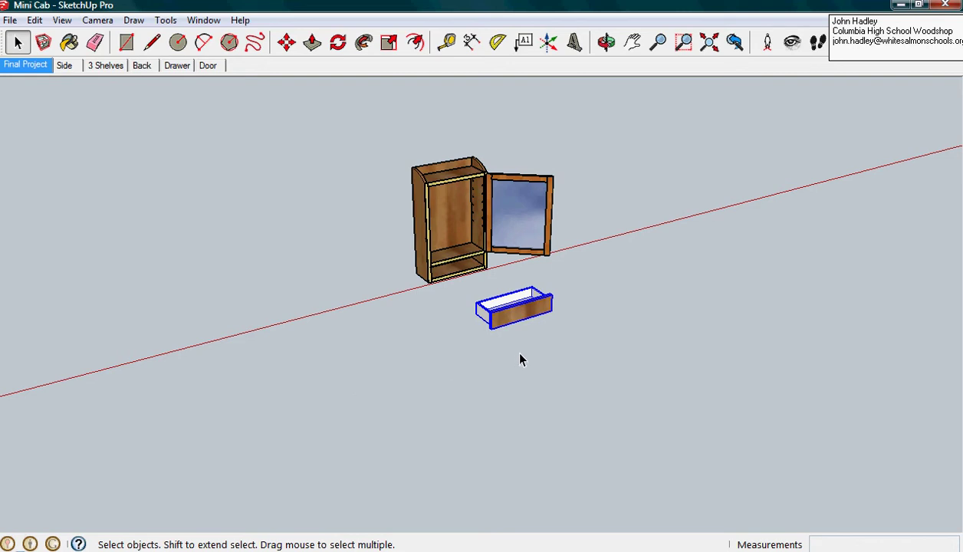
key(Delete)
drag(468, 324, 361, 134)
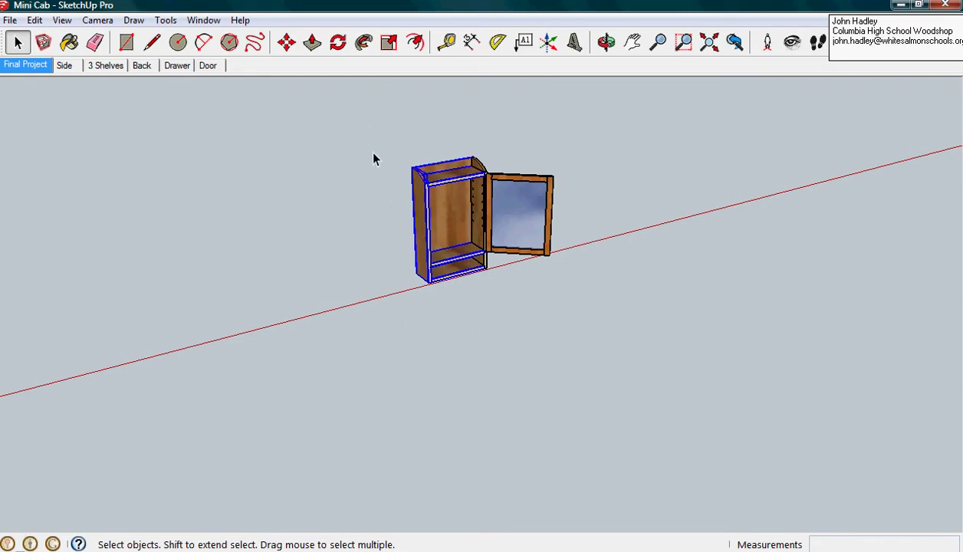
key(Delete)
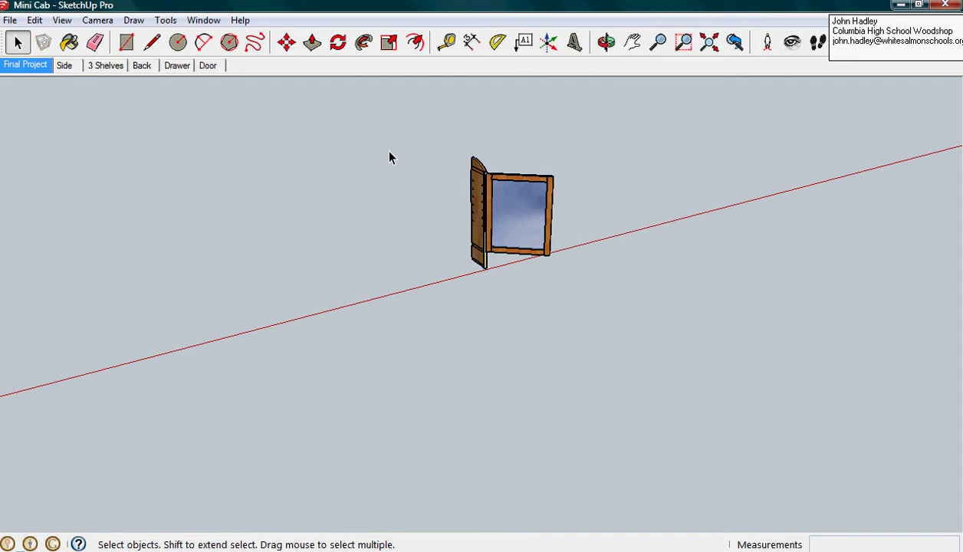
Step: Delete the side panel and its front edge strip from the fourth copy, keeping only the glass door
click(479, 220)
key(Delete)
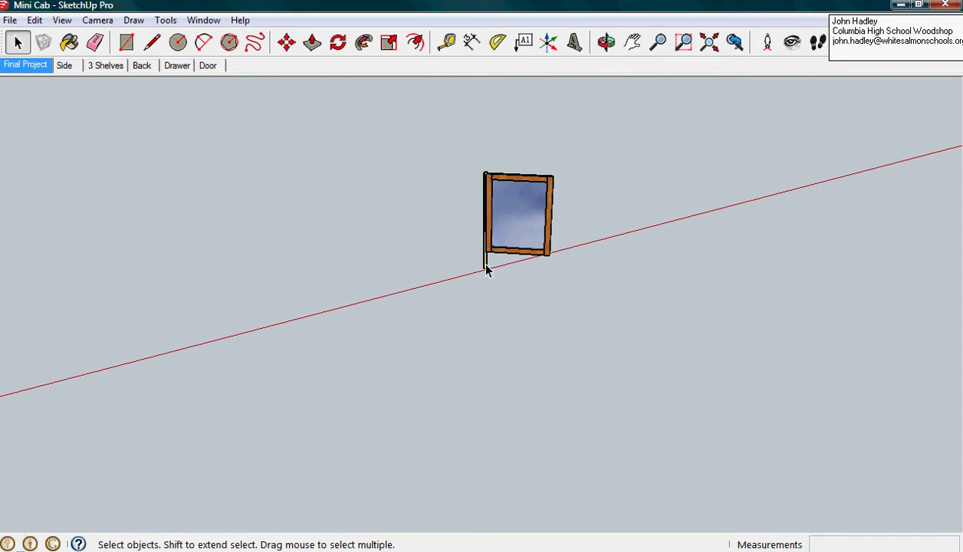
click(485, 265)
key(Delete)
middle_drag(600, 415, 521, 410)
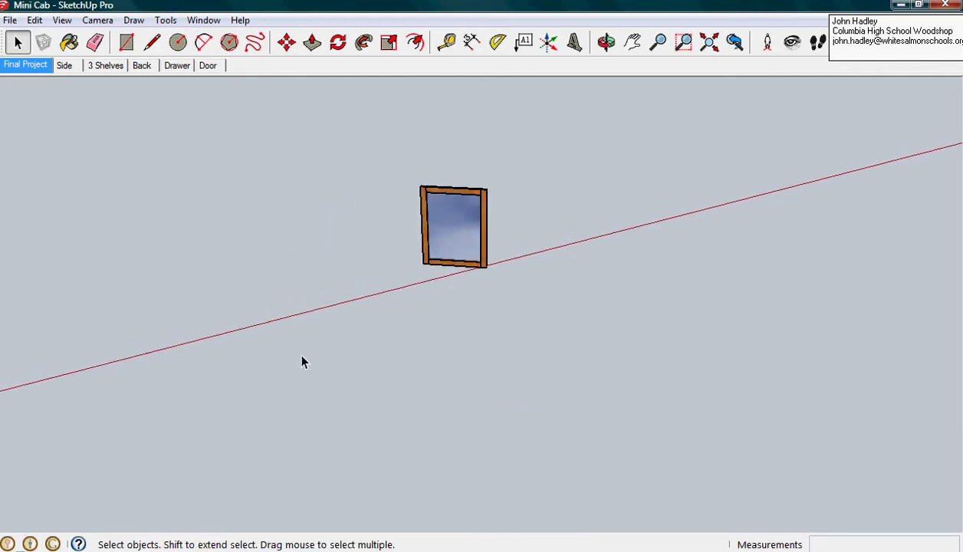
Step: Examine the separated copies along the red axis, from the door back to the isolated side panel
middle_drag(302, 362, 888, 297)
shift+middle_drag(241, 404, 909, 201)
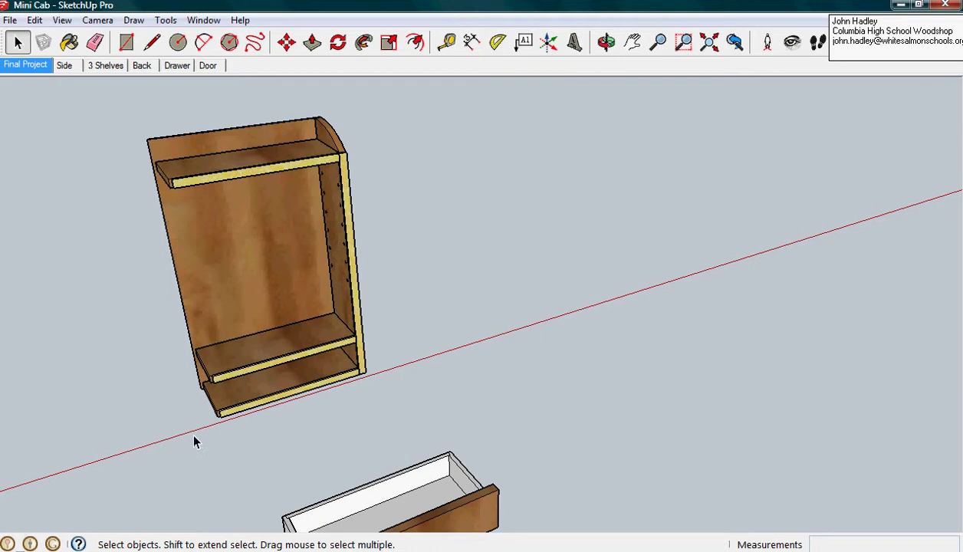
middle_drag(194, 442, 720, 315)
scroll(269, 432, down, 2)
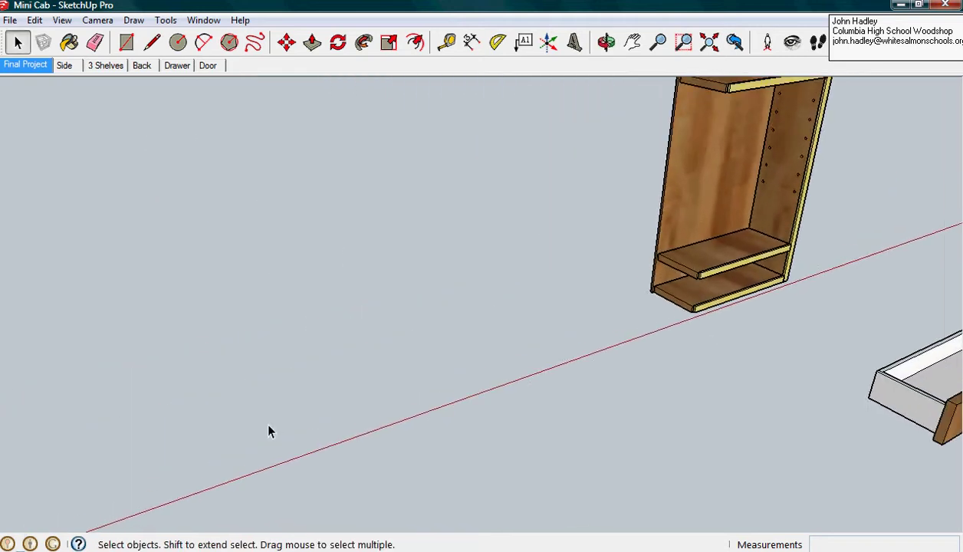
scroll(268, 431, down, 1)
shift+middle_drag(206, 457, 892, 201)
middle_drag(289, 309, 120, 529)
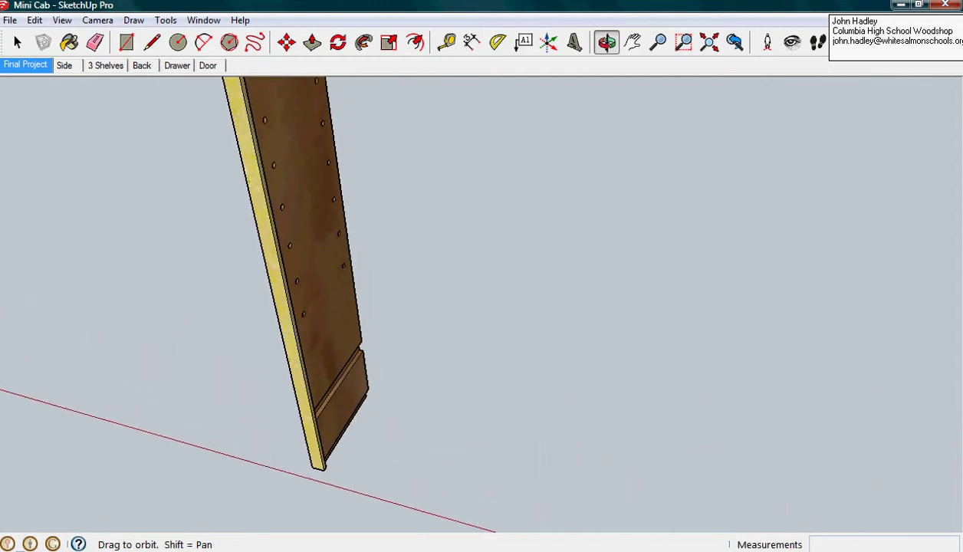
key(space)
scroll(253, 407, down, 2)
middle_drag(342, 409, 299, 318)
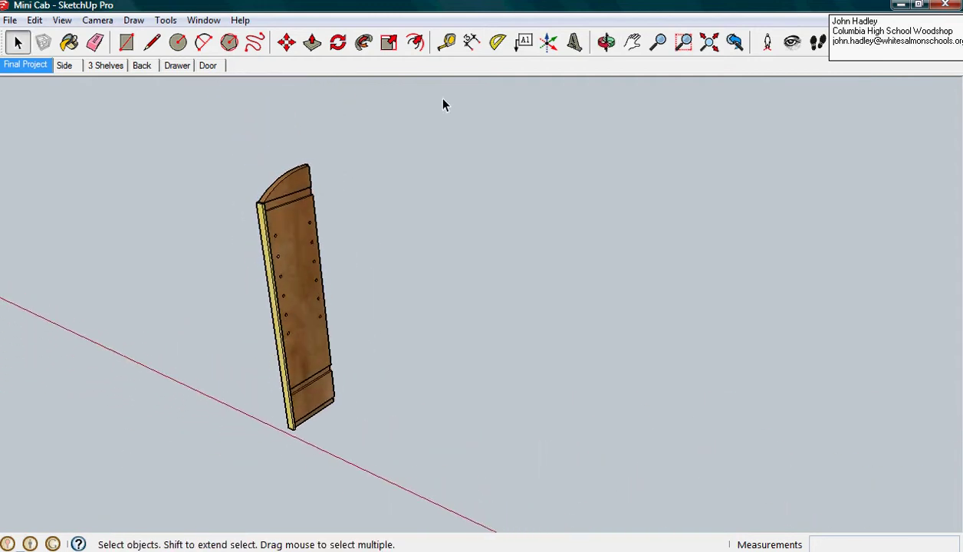
Step: Dimension the isolated side panel's full height along its back edge, placing the dimension beside the panel
click(473, 41)
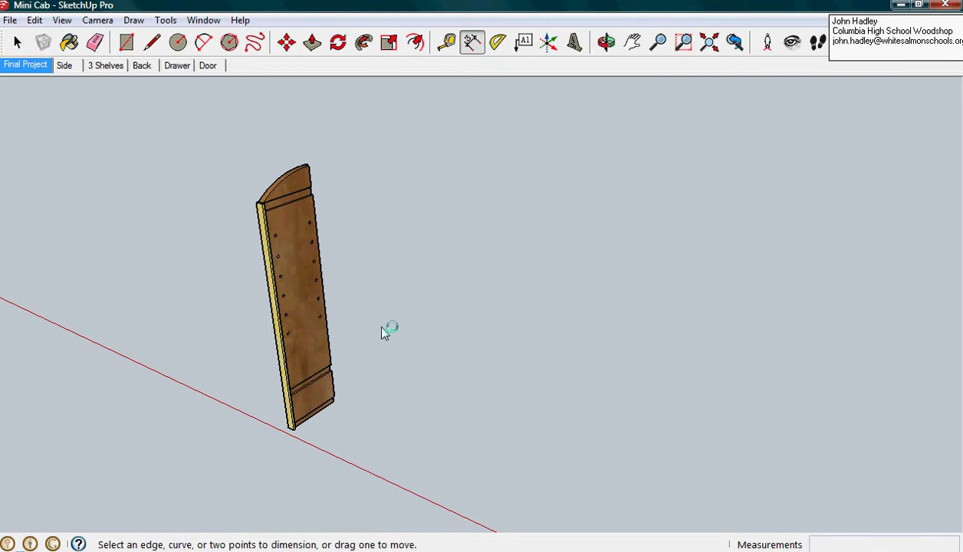
scroll(383, 330, up, 3)
middle_drag(337, 357, 394, 399)
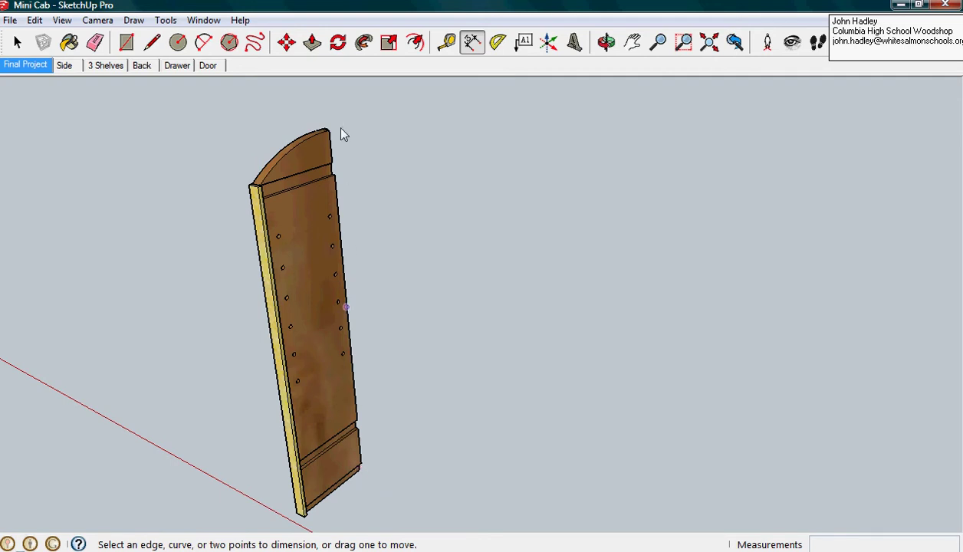
scroll(331, 136, up, 5)
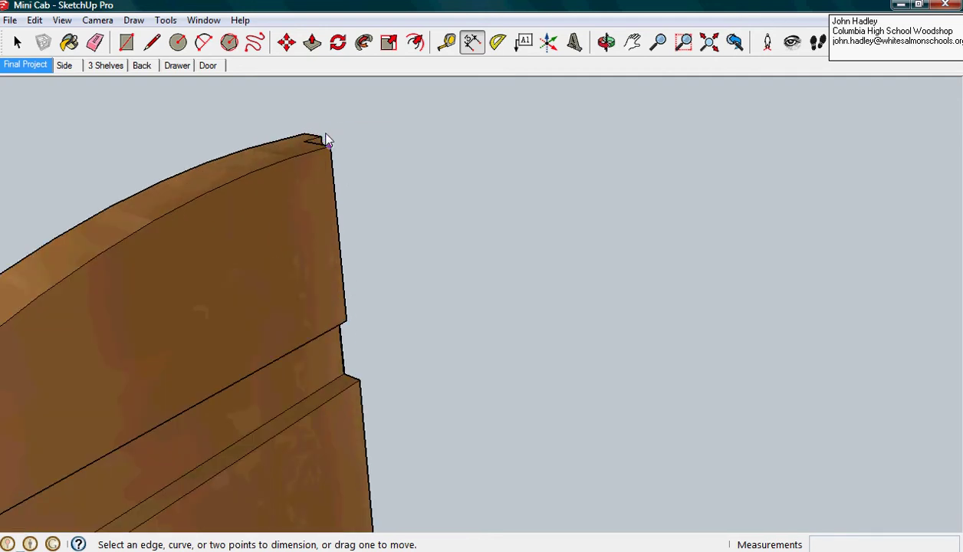
click(320, 138)
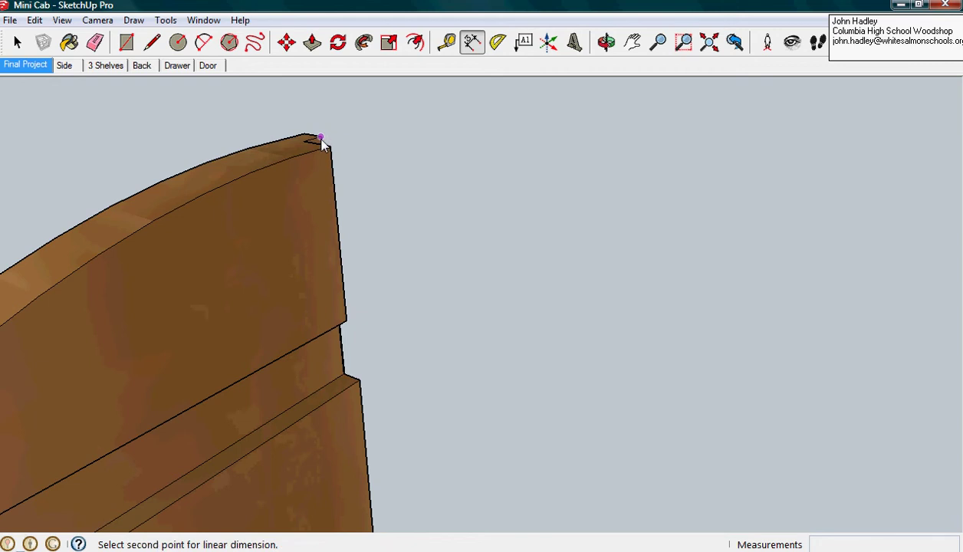
middle_drag(570, 249, 308, 63)
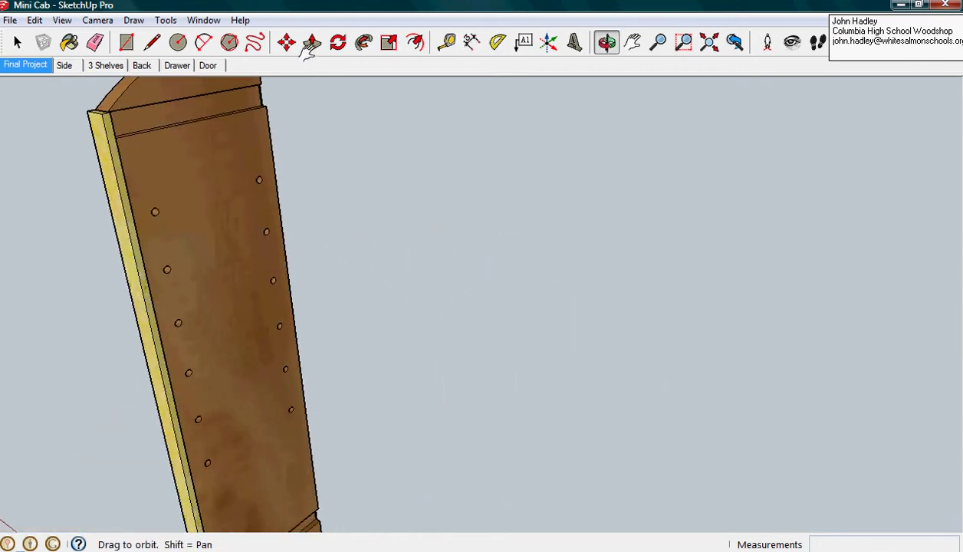
scroll(329, 94, down, 6)
scroll(364, 159, down, 2)
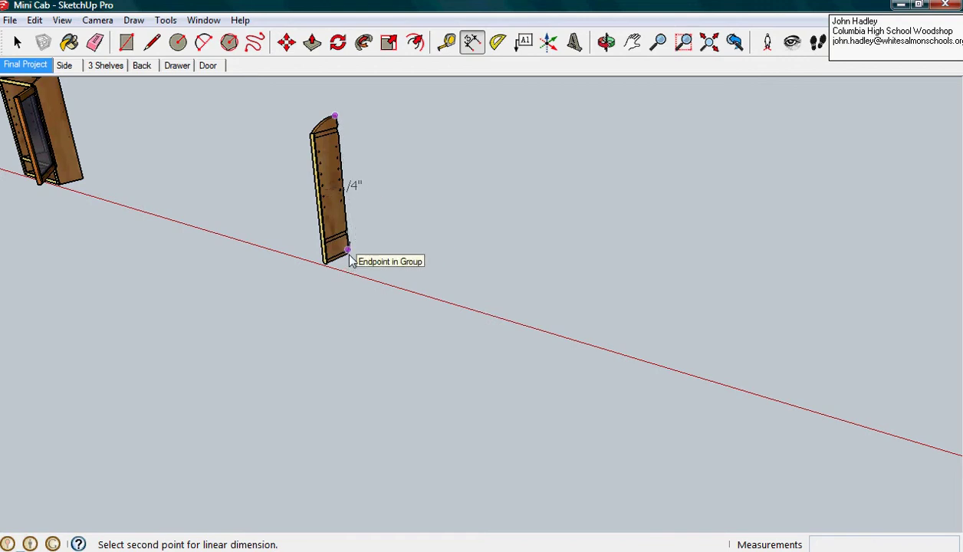
scroll(348, 262, up, 3)
scroll(349, 260, up, 3)
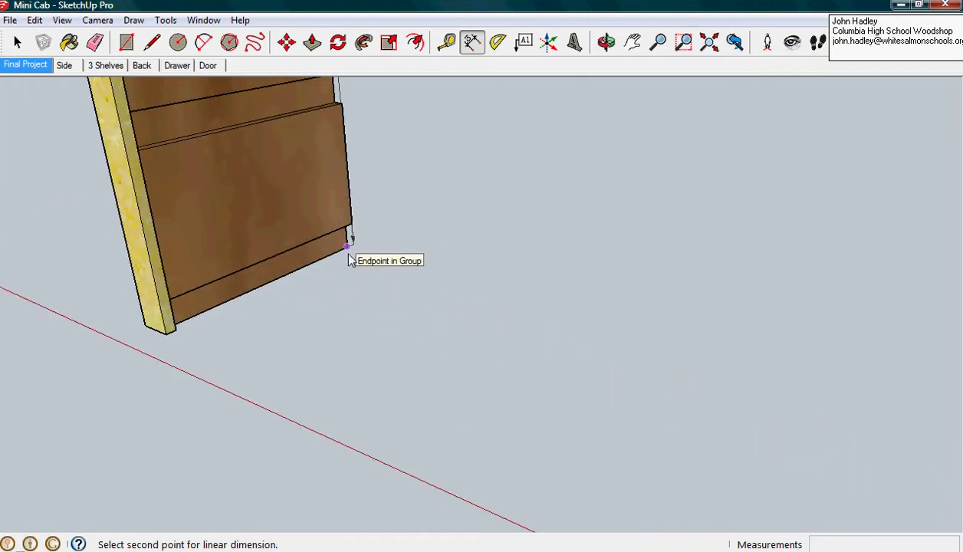
click(348, 247)
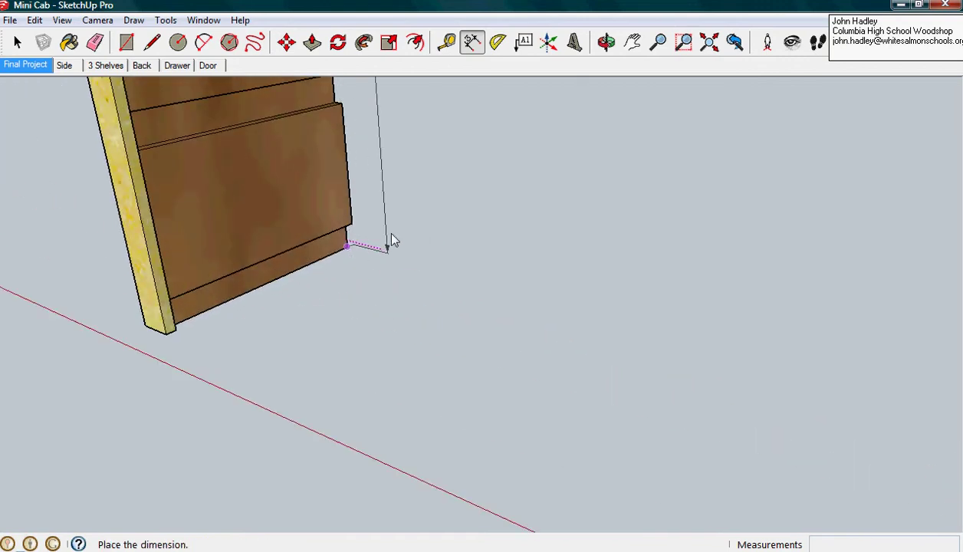
click(451, 265)
scroll(456, 288, down, 3)
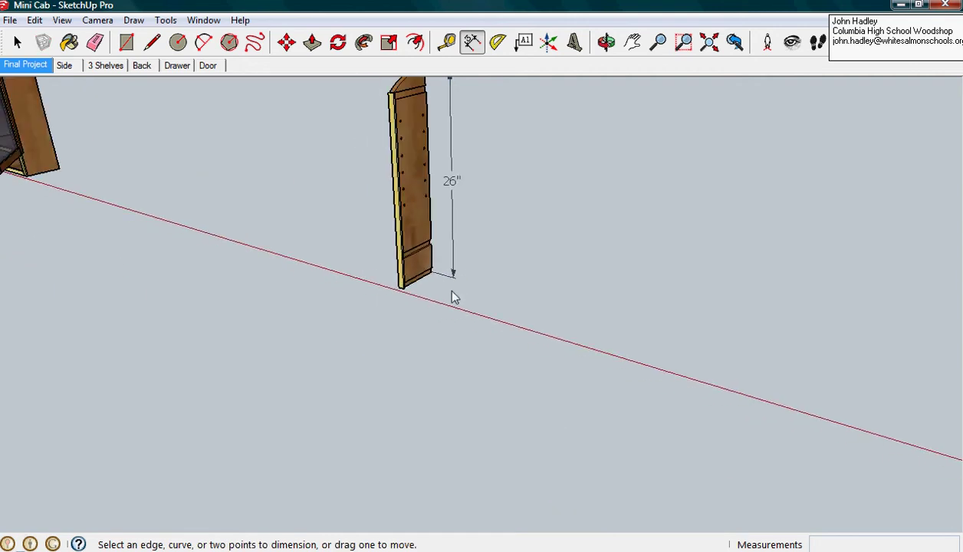
Step: Dimension the side panel's depth along its bottom edge, from the back corner to the front edge strip
middle_drag(430, 254, 151, 393)
scroll(304, 281, up, 4)
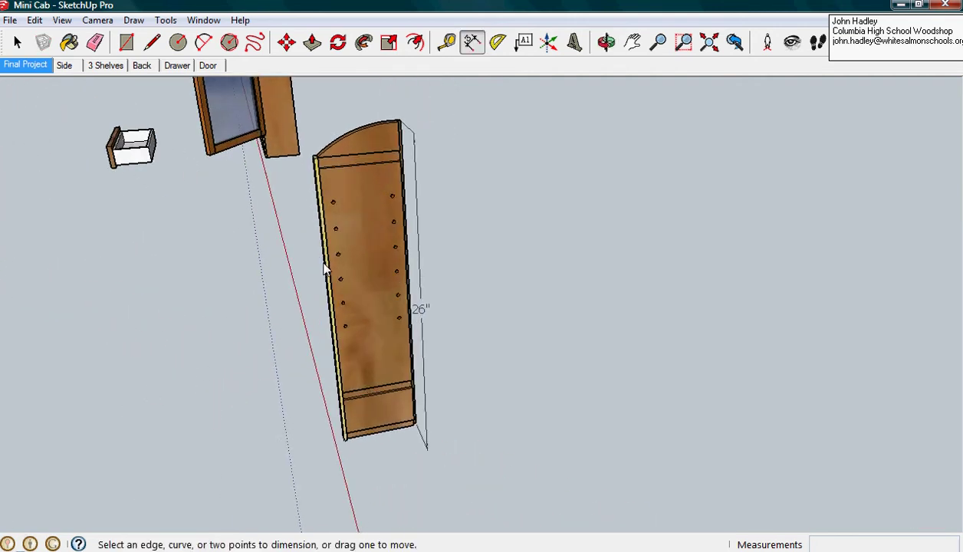
middle_drag(504, 348, 320, 312)
scroll(516, 322, down, 6)
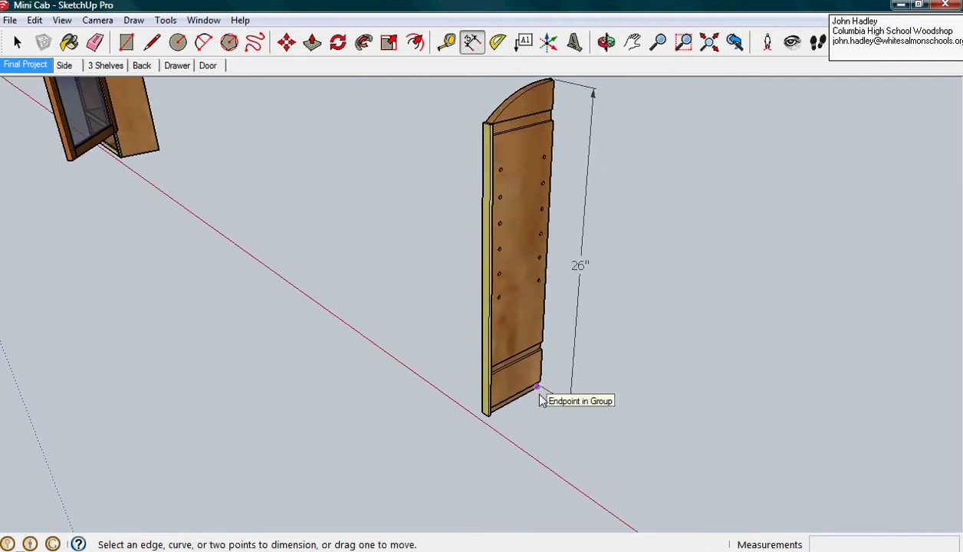
scroll(540, 398, up, 5)
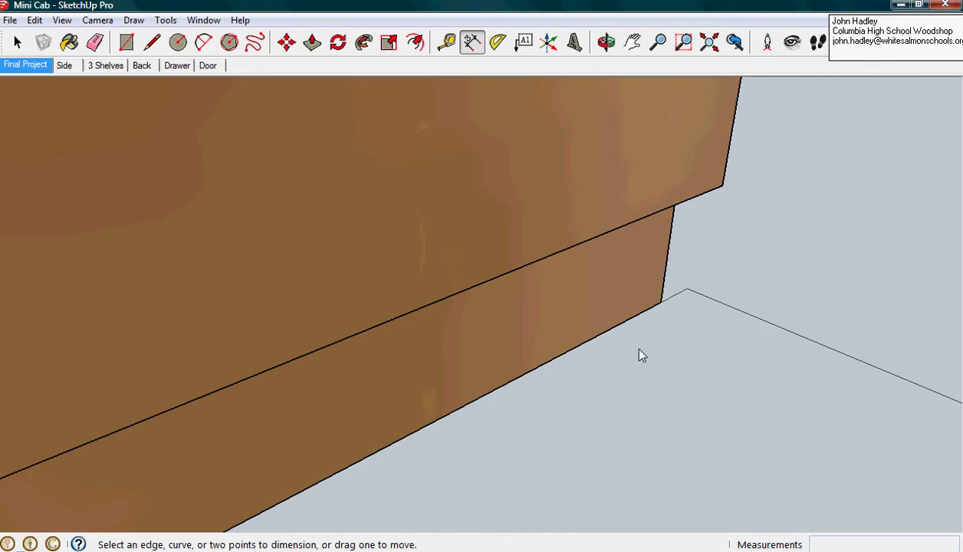
click(662, 304)
shift+middle_drag(233, 464, 564, 503)
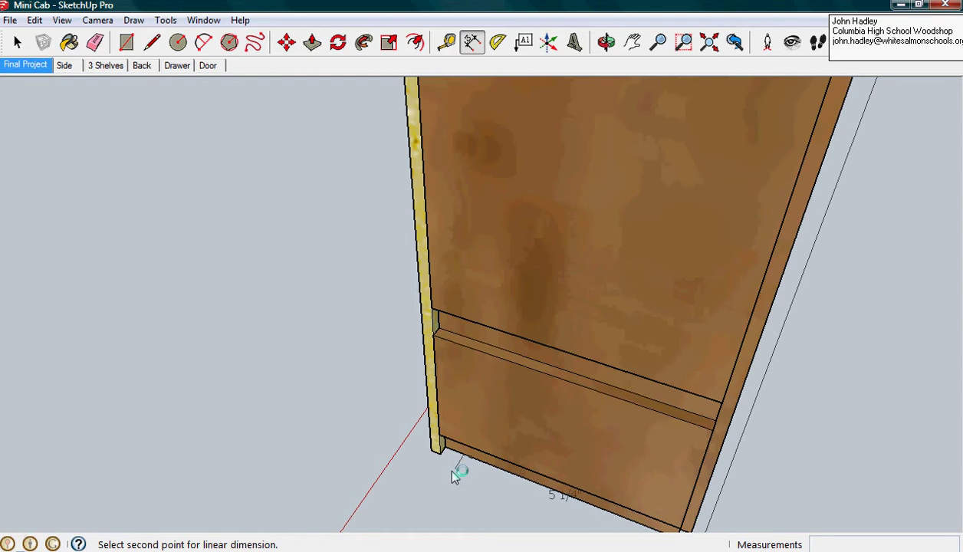
click(445, 448)
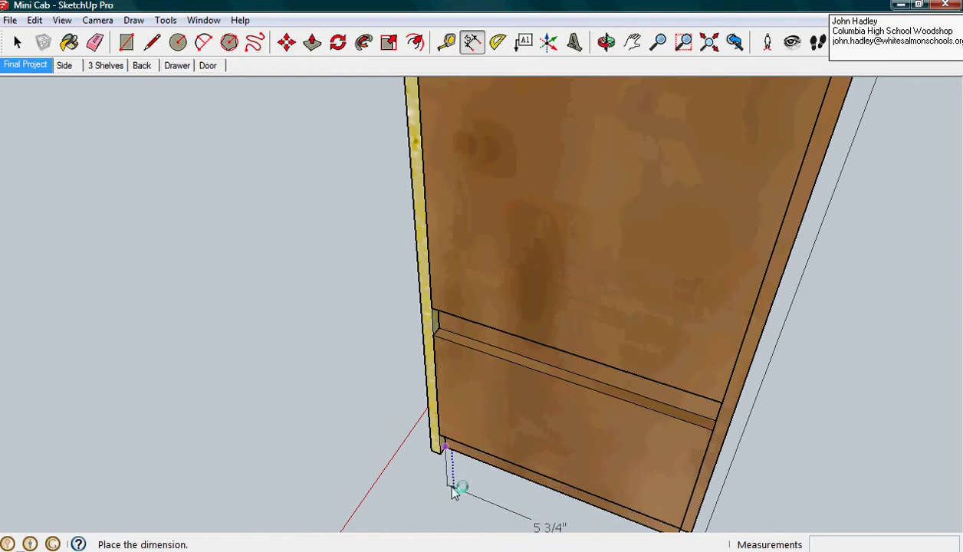
middle_drag(443, 490, 801, 433)
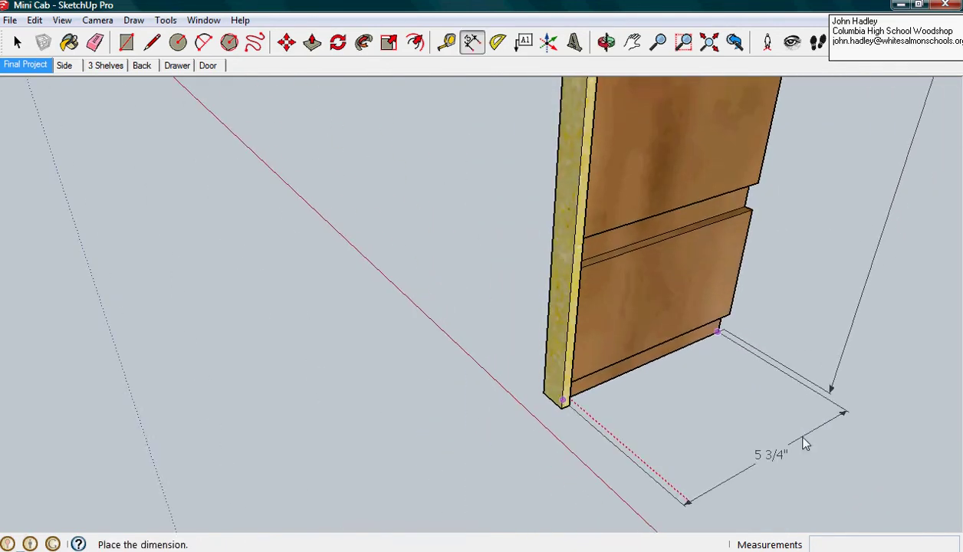
click(835, 400)
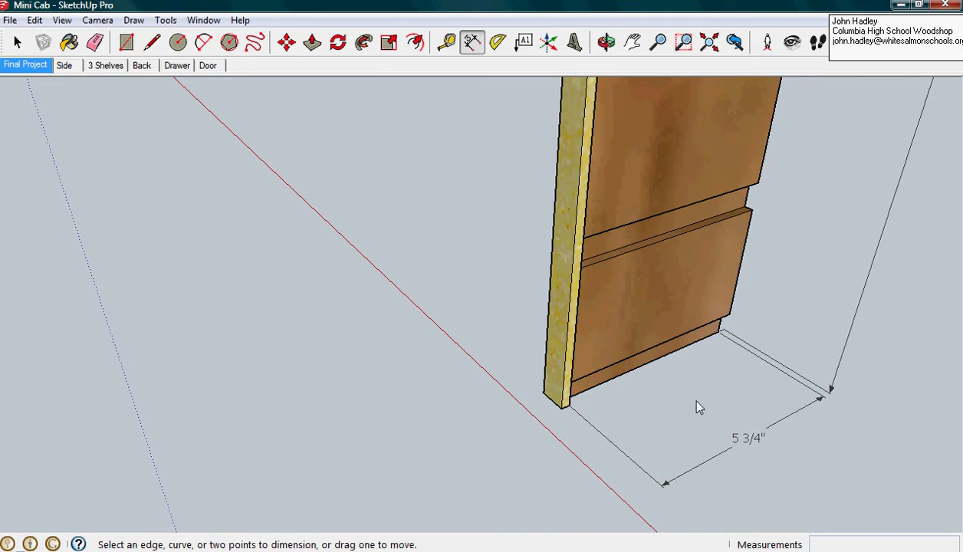
Step: Dimension the distance between the bottom rabbet and the lower dado along the side panel's back edge
click(728, 314)
click(750, 210)
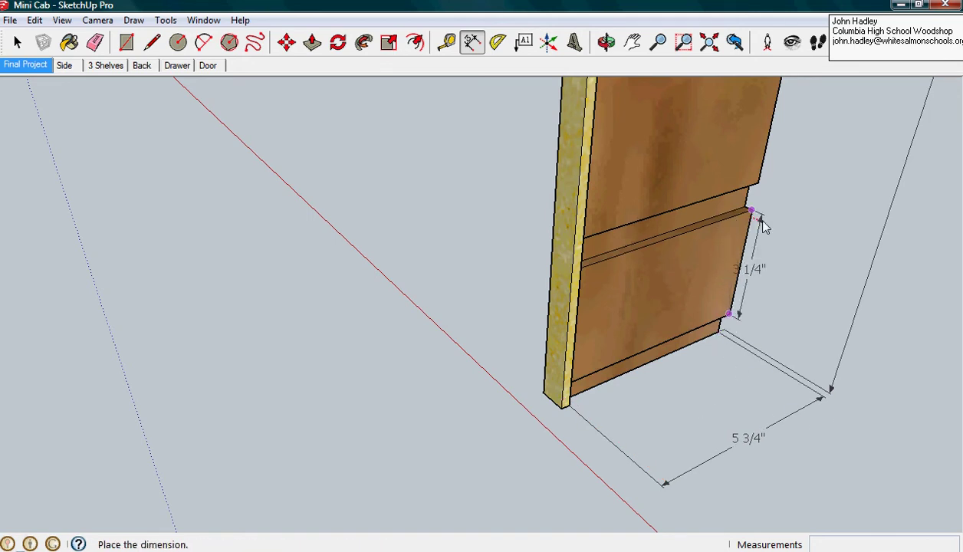
click(832, 262)
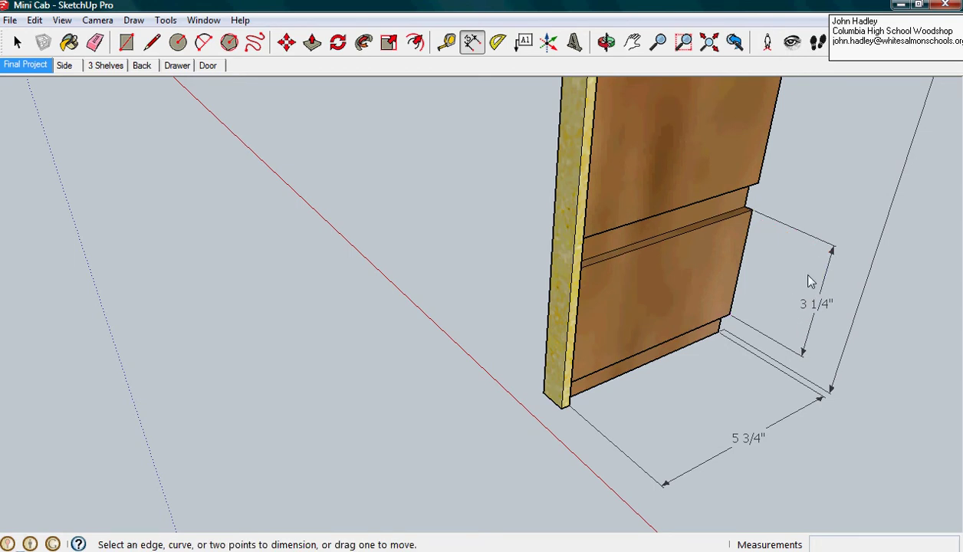
Step: Frame the whole side panel together with its height, depth and dado spacing dimensions
scroll(805, 287, down, 4)
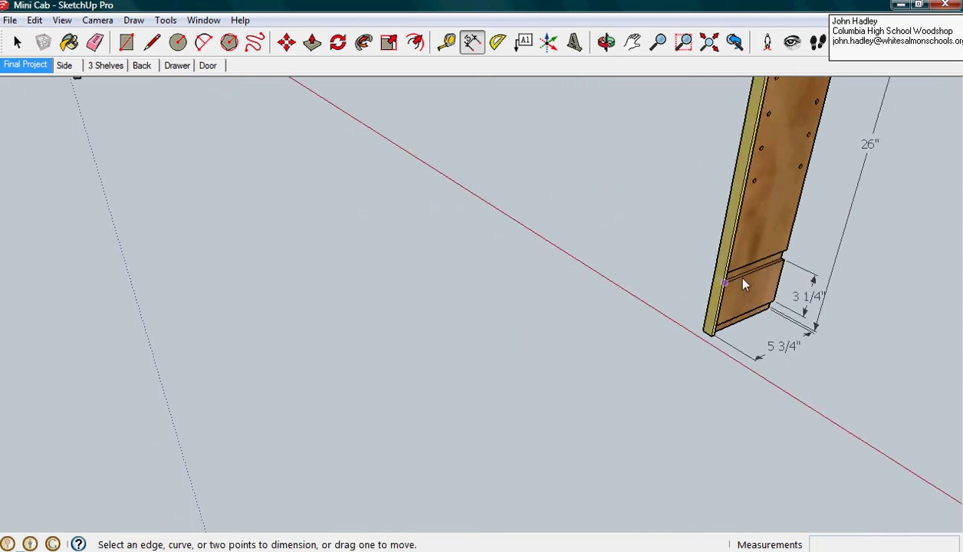
scroll(743, 285, down, 4)
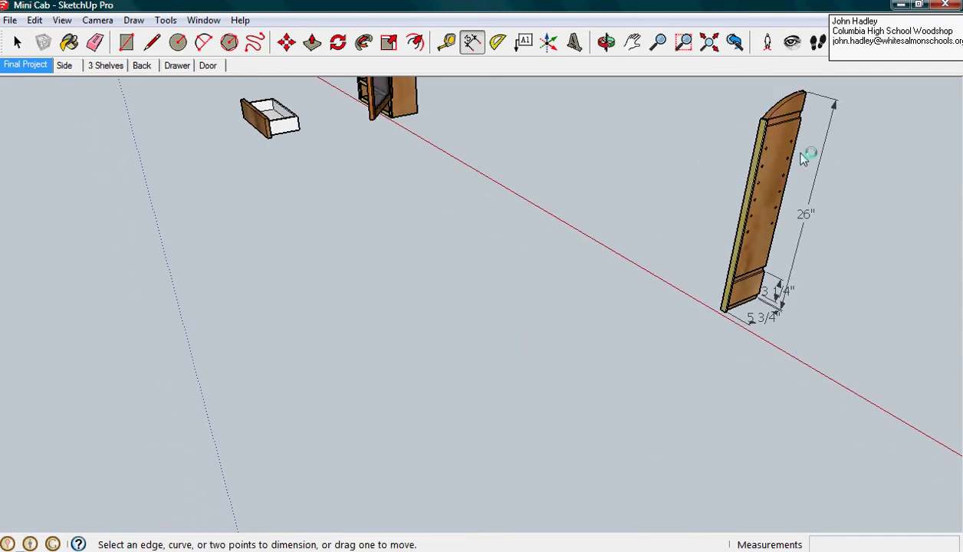
middle_drag(778, 329, 516, 419)
scroll(526, 417, up, 2)
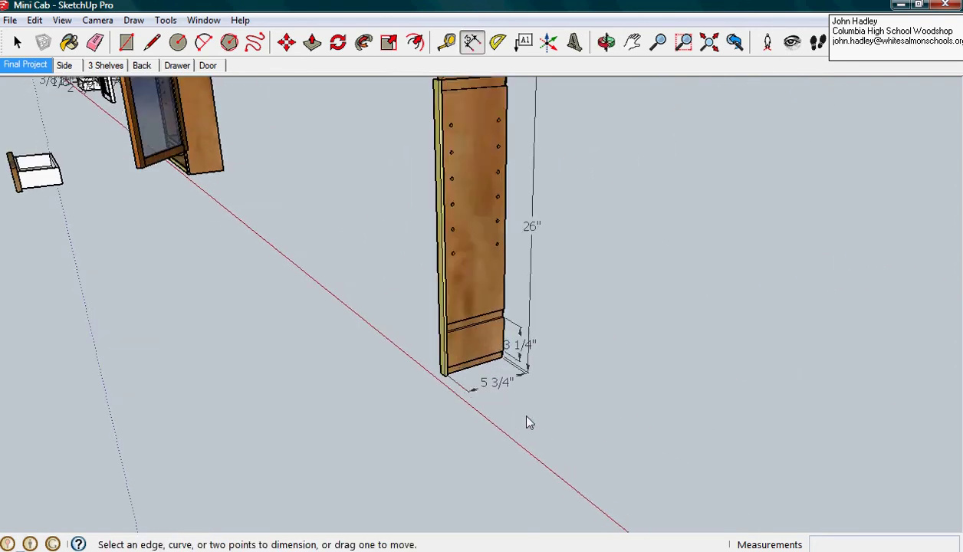
scroll(526, 422, up, 1)
middle_drag(559, 389, 406, 528)
scroll(407, 527, up, 2)
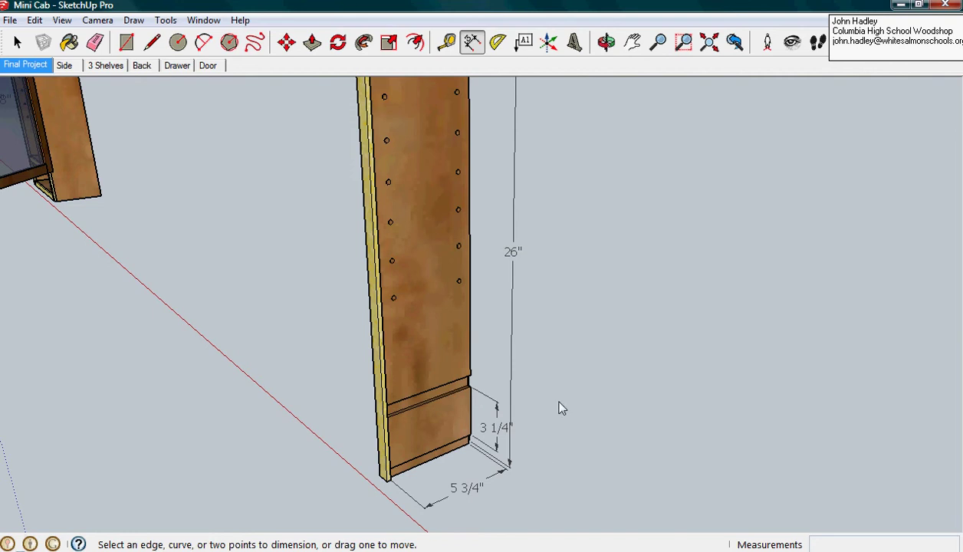
scroll(564, 357, down, 2)
middle_drag(559, 364, 559, 395)
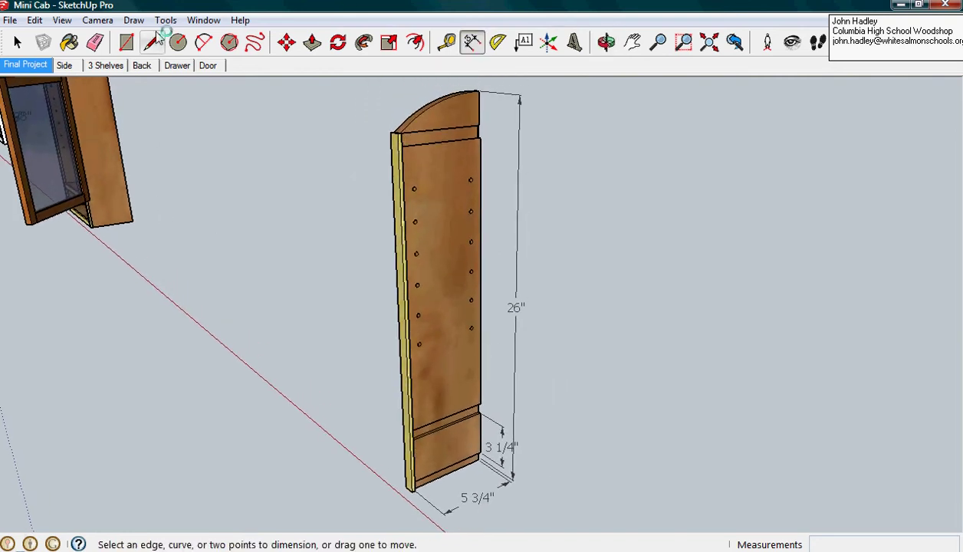
Step: Save the current view of the side panel as a new scene named "Side 2" and close the scene manager
click(204, 21)
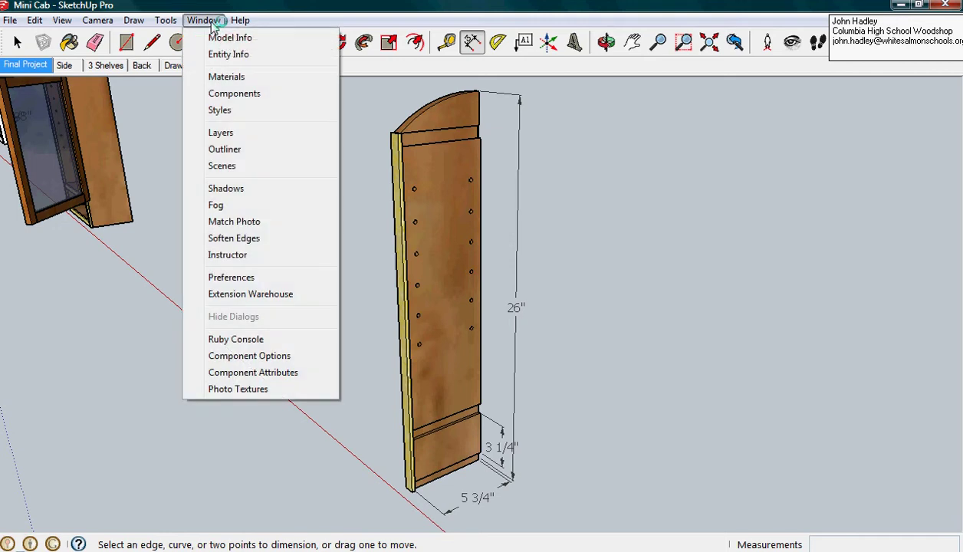
click(238, 165)
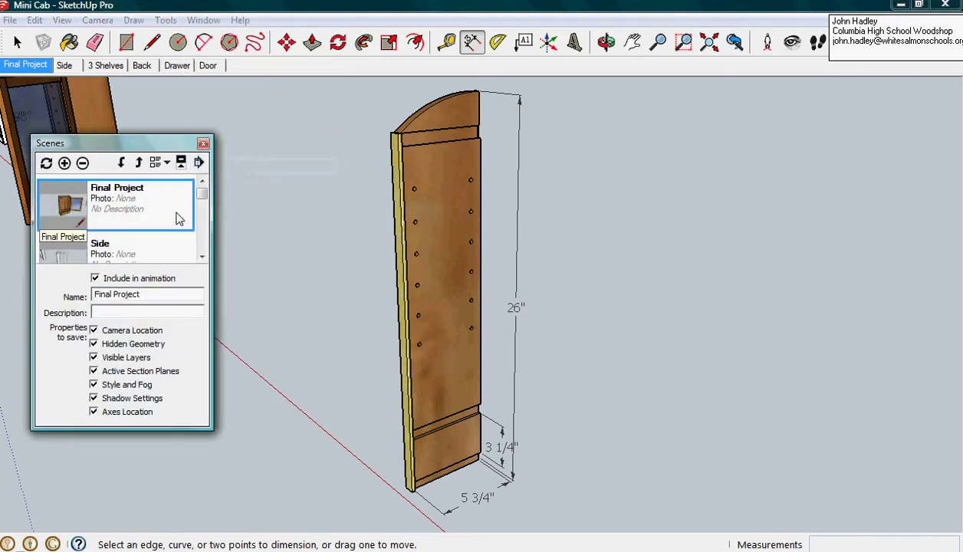
click(64, 163)
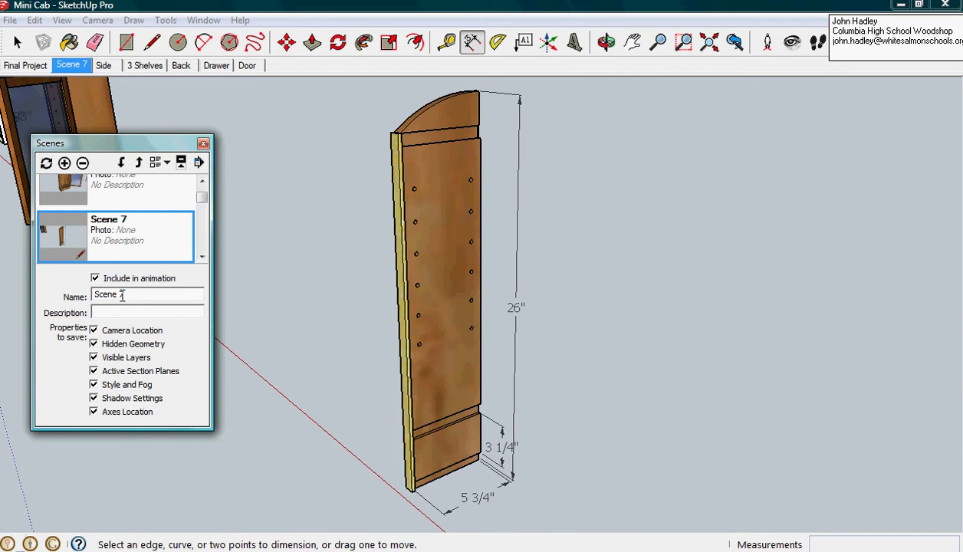
drag(122, 296, 77, 304)
text(Side 2)
key(Return)
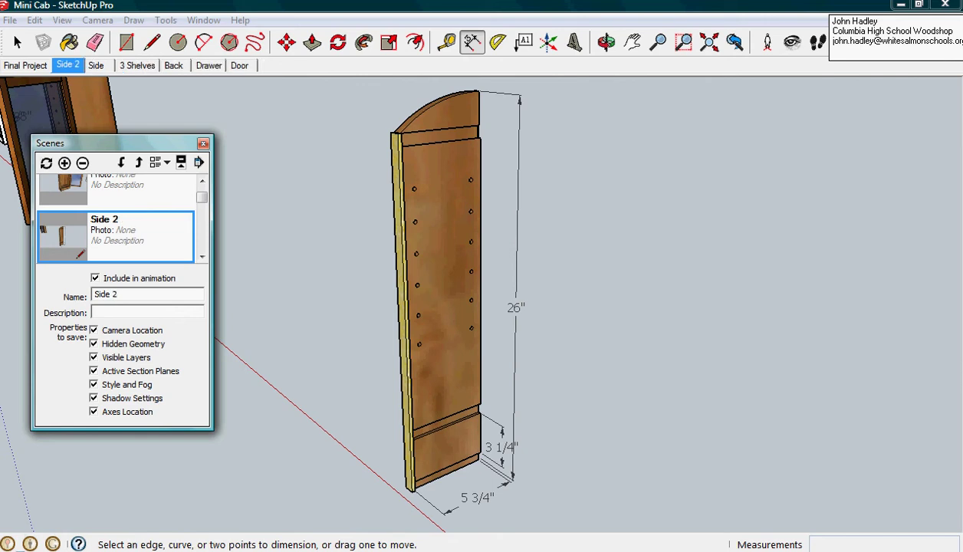
click(203, 144)
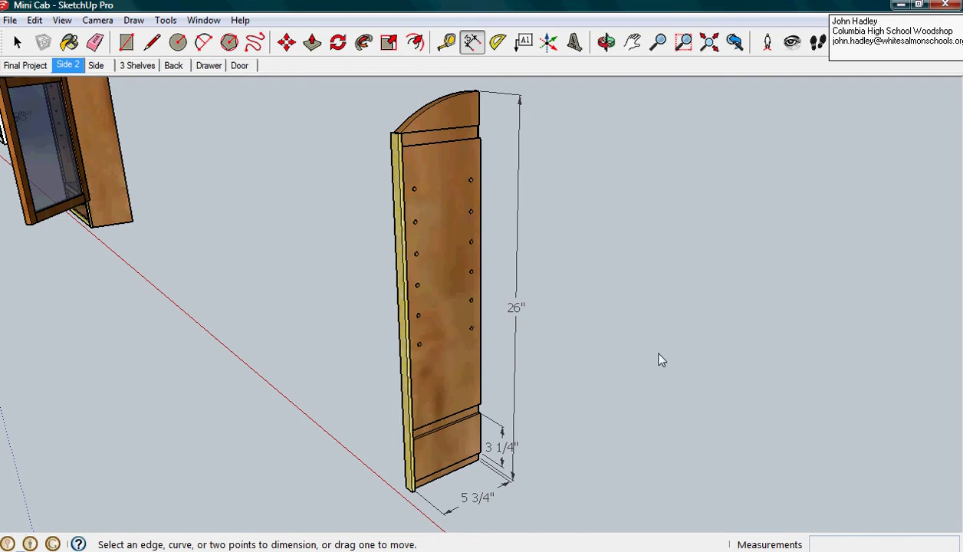
scroll(676, 397, down, 10)
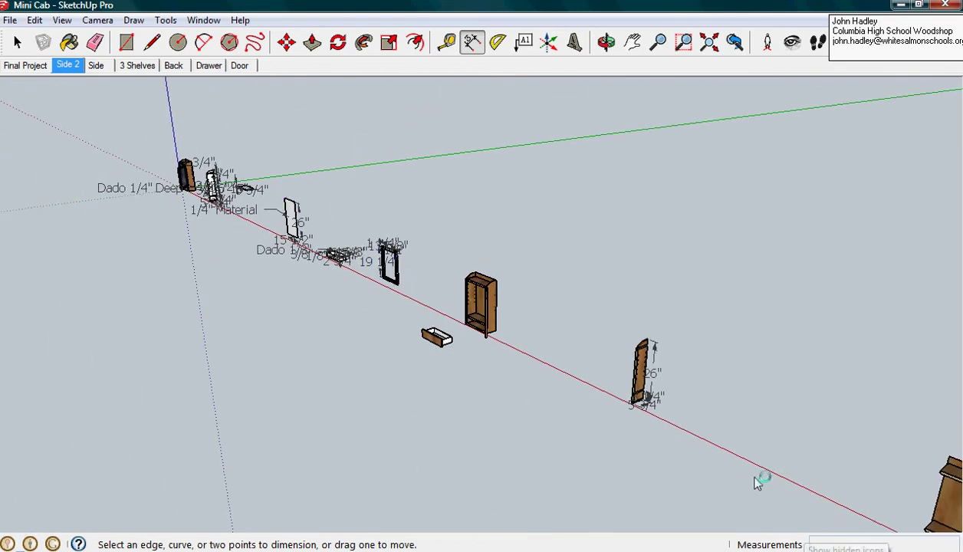
Step: Survey the whole row of cabinet copies and separated parts laid out along the red axis
shift+middle_drag(736, 451, 188, 253)
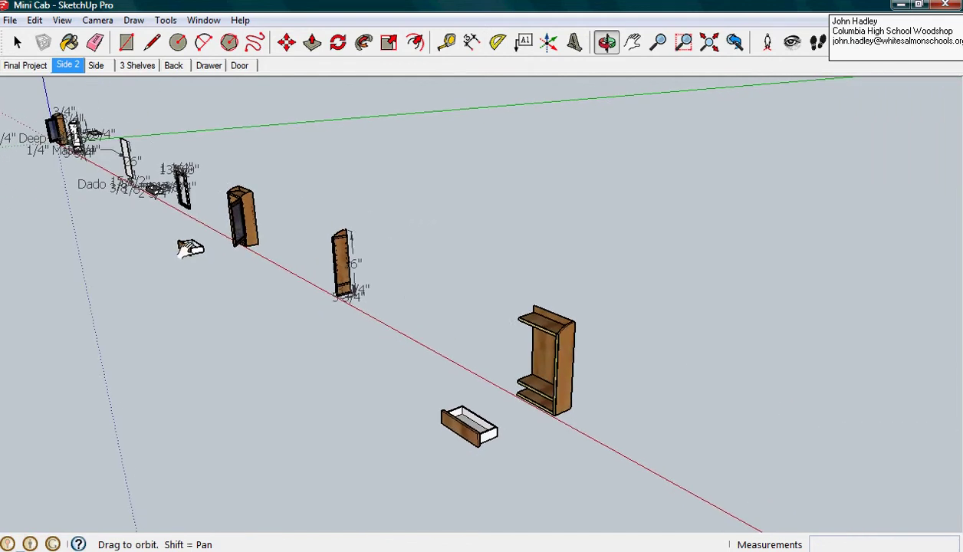
scroll(189, 257, down, 2)
scroll(190, 255, down, 2)
shift+middle_drag(161, 306, 521, 368)
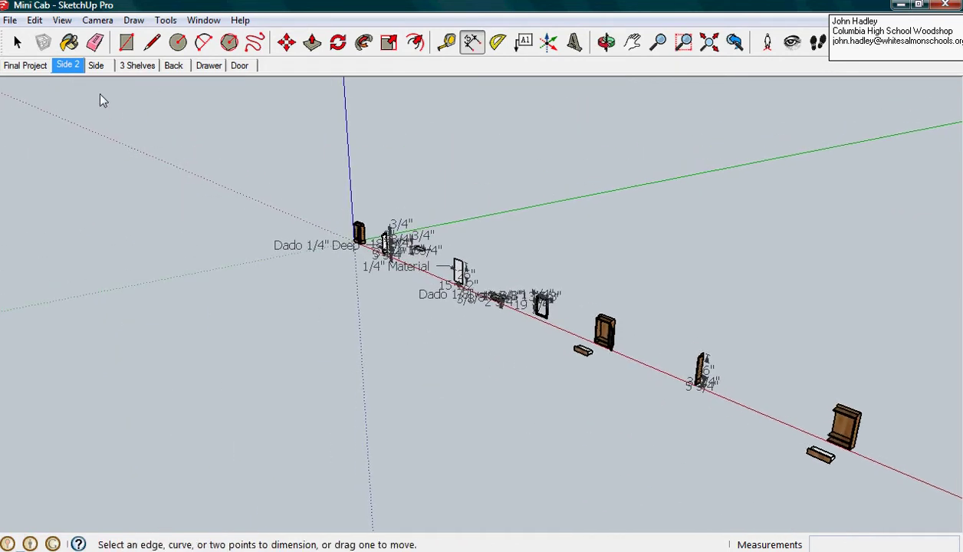
Step: Review the saved scenes in order: Final Project, Side 2, Side, 3 Shelves, Back, Drawer and Door
click(25, 67)
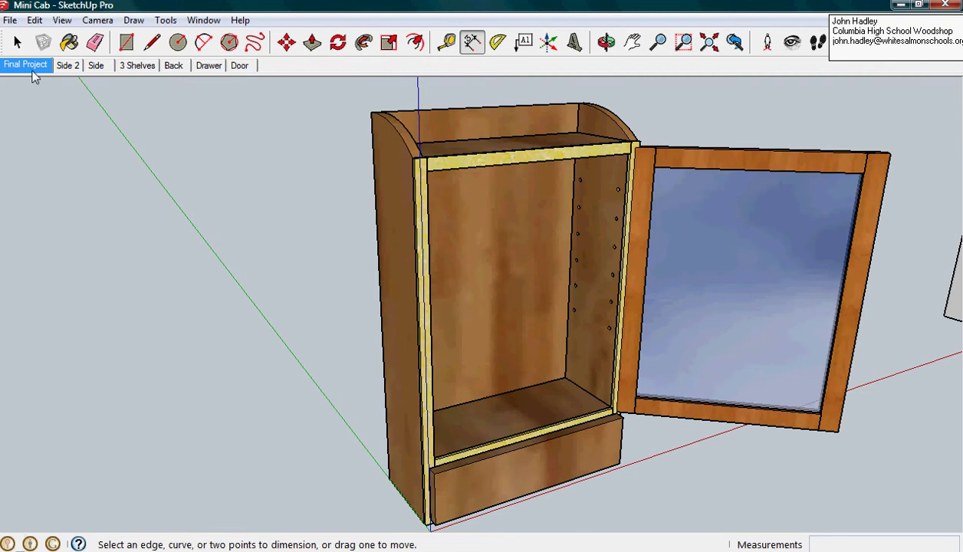
click(67, 67)
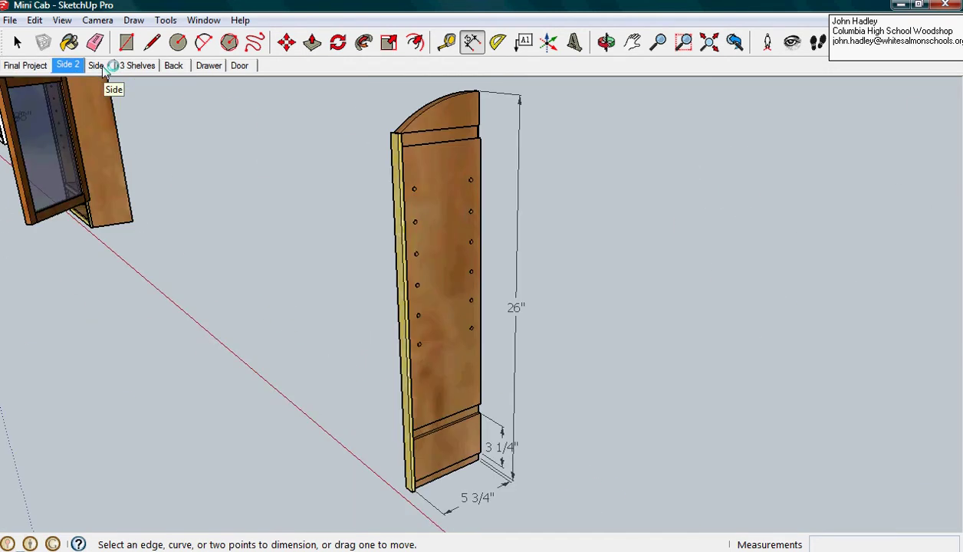
click(100, 66)
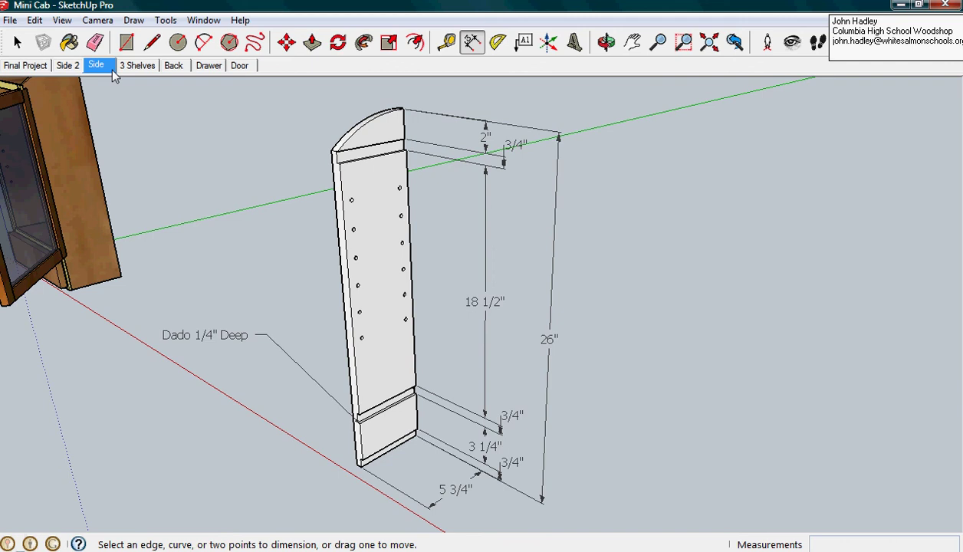
click(138, 66)
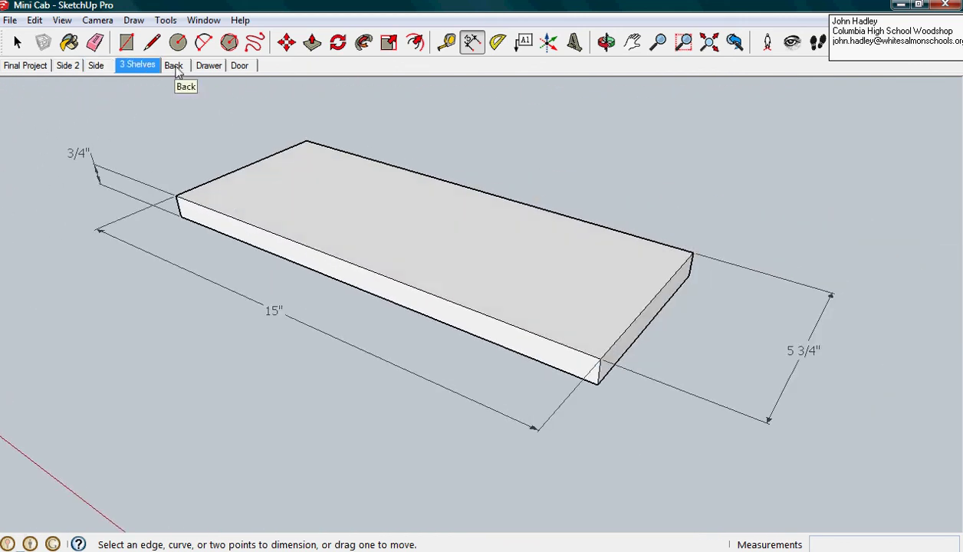
click(175, 67)
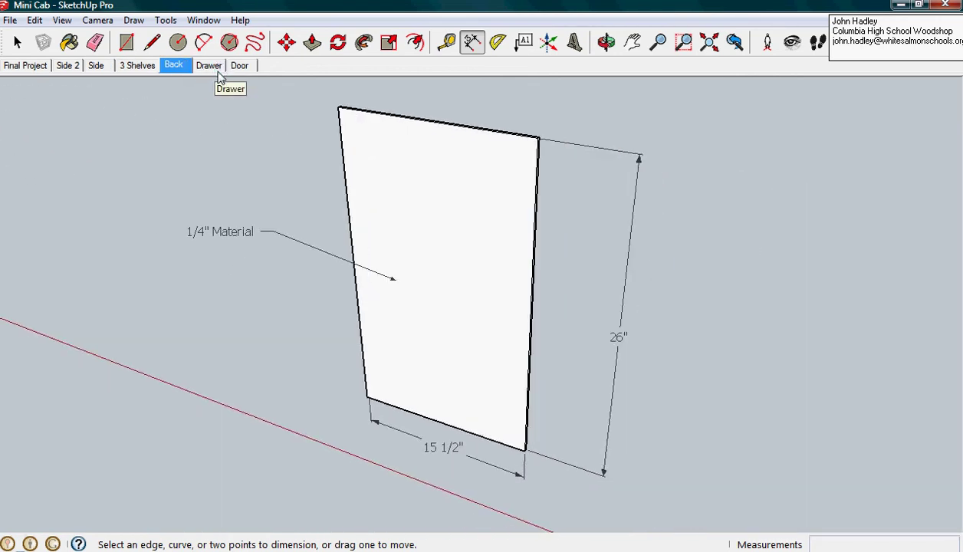
click(213, 69)
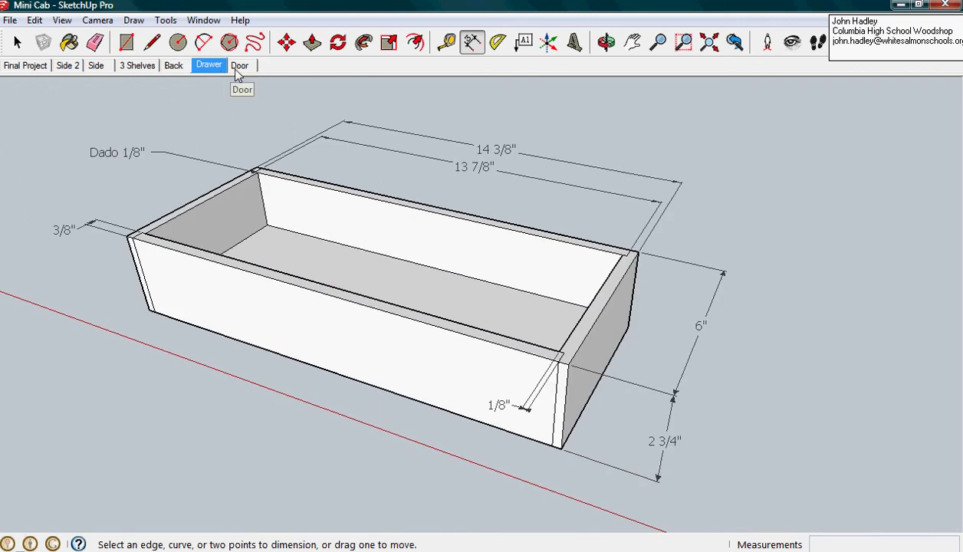
click(240, 66)
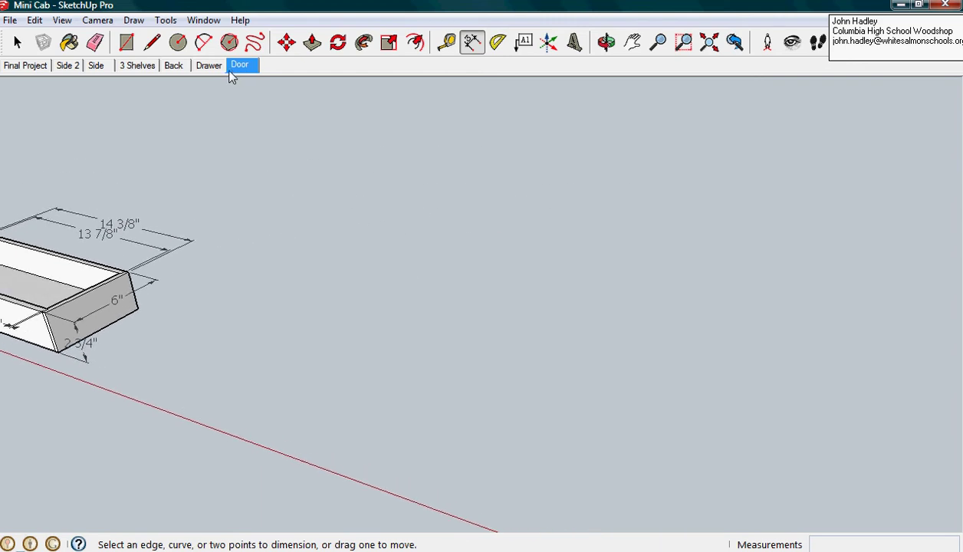